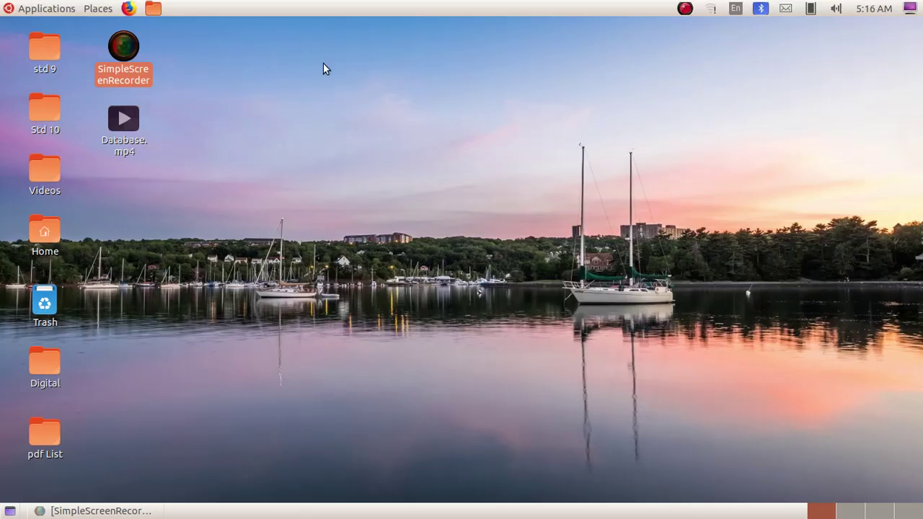
# Launch LibreOffice Base from the Office applications menu
pyautogui.click(52, 9)
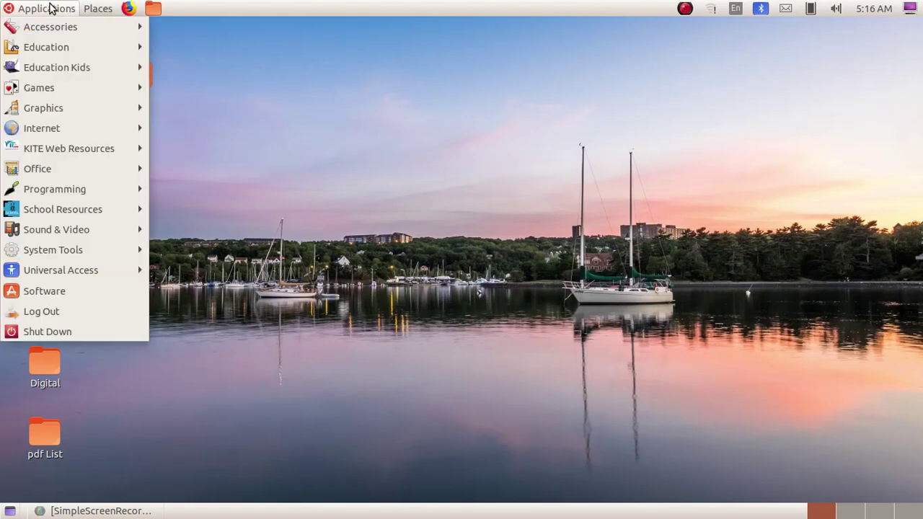
pyautogui.moveTo(74, 170)
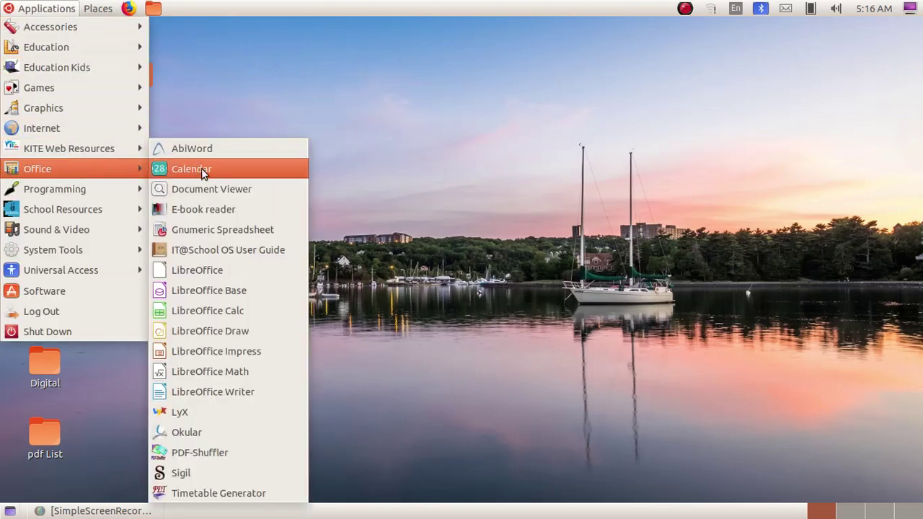
pyautogui.click(236, 292)
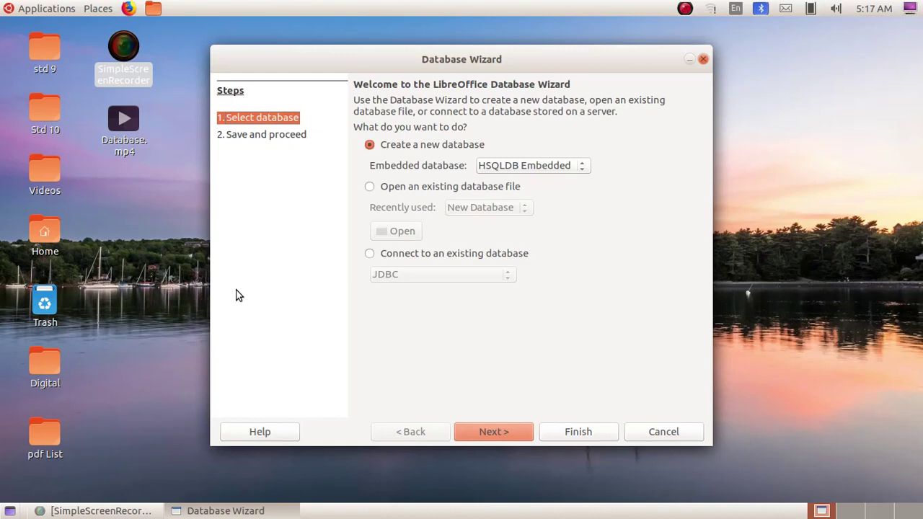
# Create a new embedded database and save it as New Database.odb in Documents
pyautogui.click(500, 429)
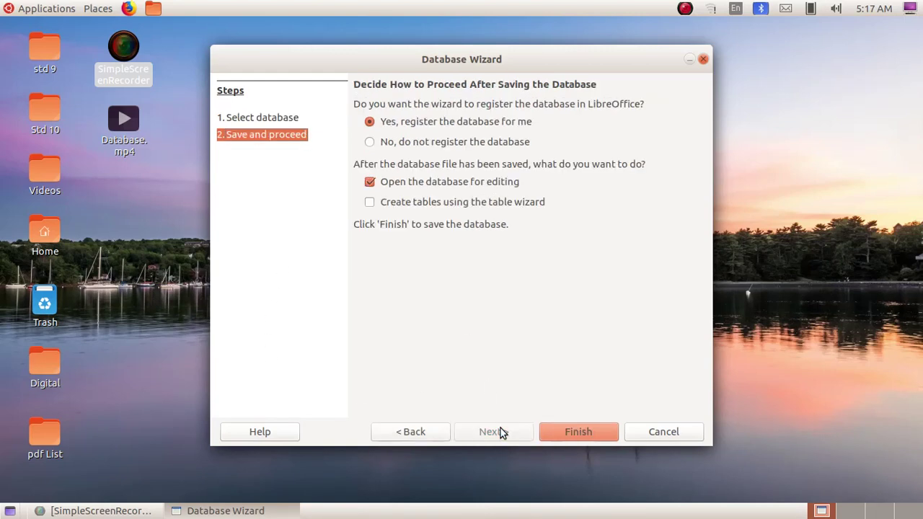
pyautogui.click(580, 426)
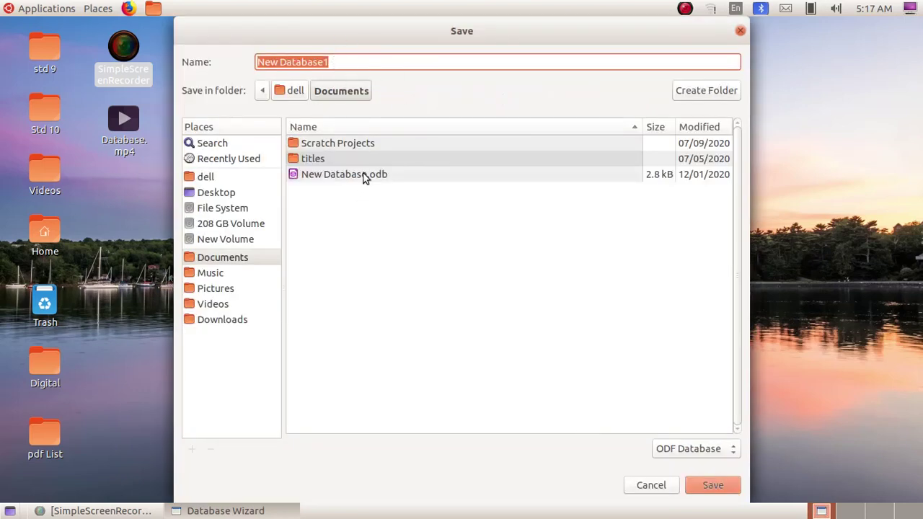
pyautogui.click(357, 62)
pyautogui.press('BackSpace')
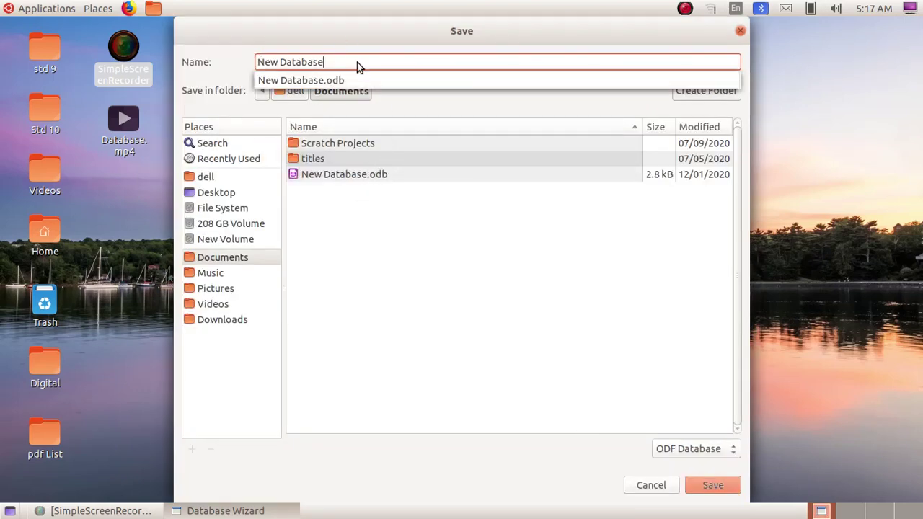
pyautogui.click(350, 78)
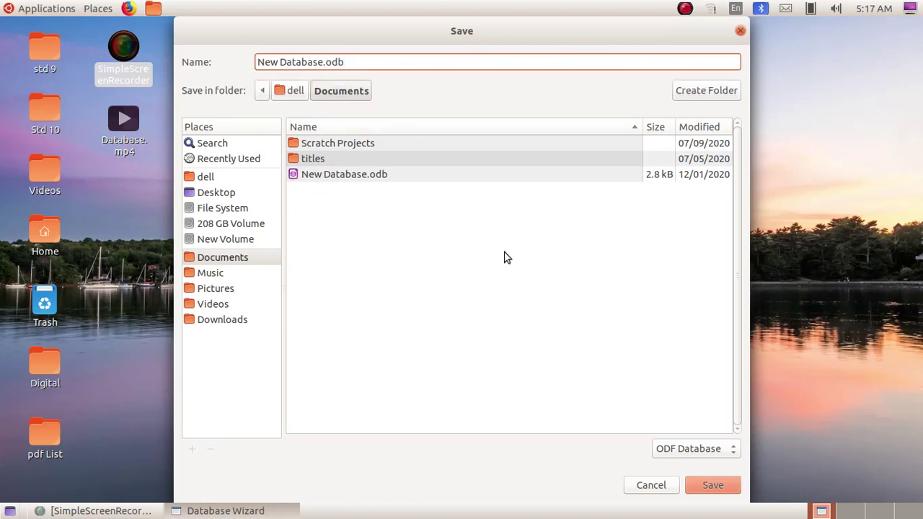
pyautogui.click(717, 491)
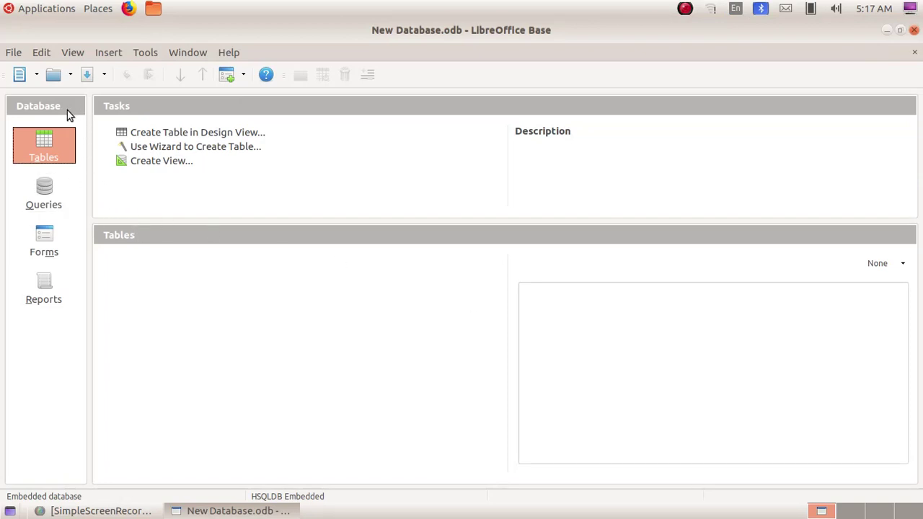
# Start a new table in Design View from the Tables section
pyautogui.click(54, 144)
pyautogui.click(186, 137)
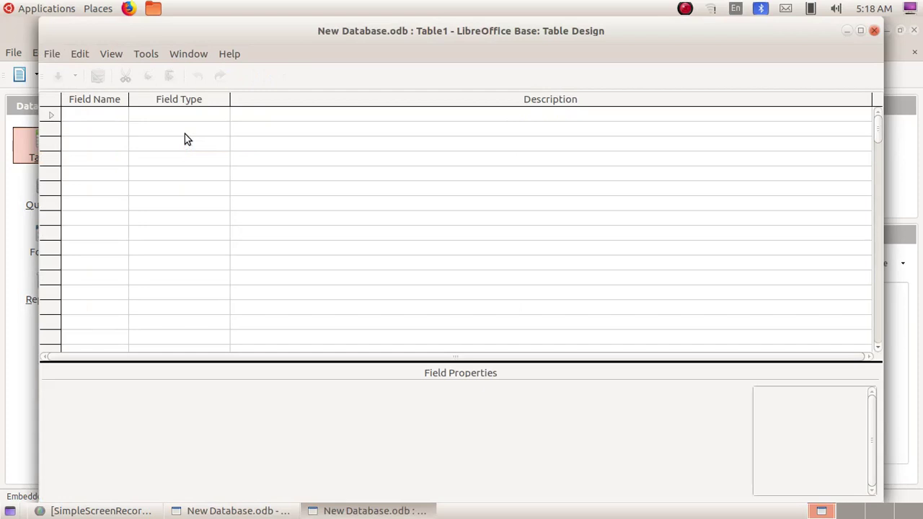
# Add the field Sl No with type Number [NUMERIC]
pyautogui.click(104, 115)
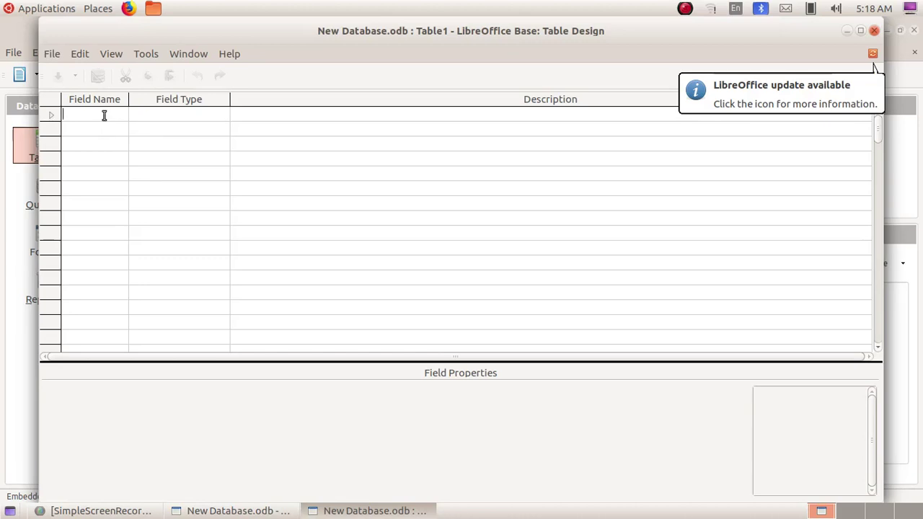
pyautogui.write('Sl No')
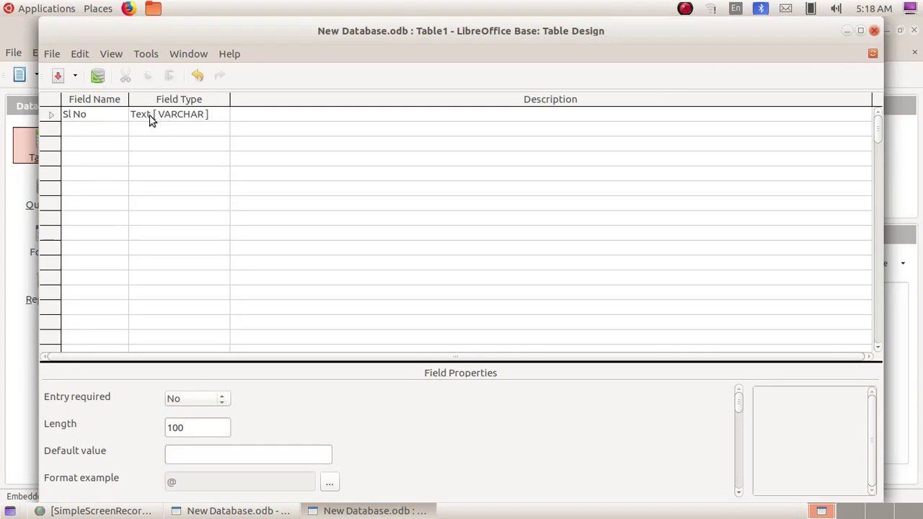
pyautogui.click(187, 116)
pyautogui.click(187, 116)
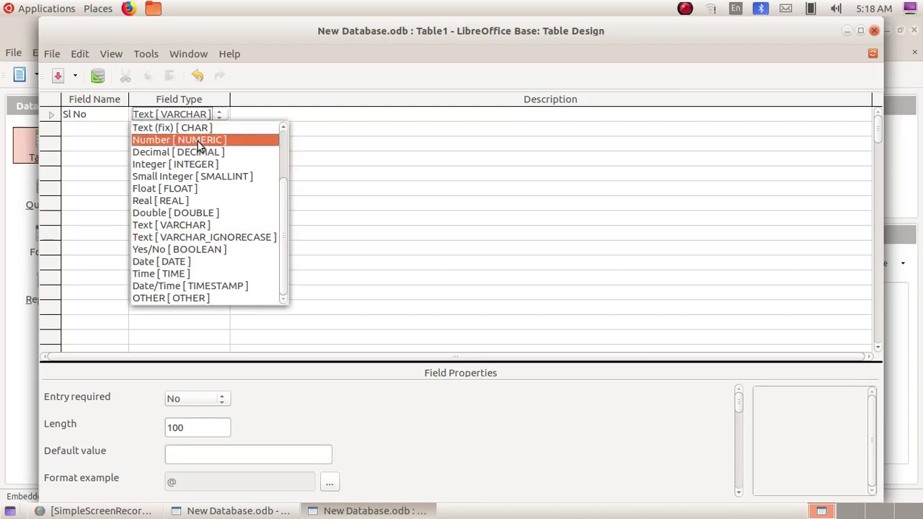
pyautogui.click(197, 142)
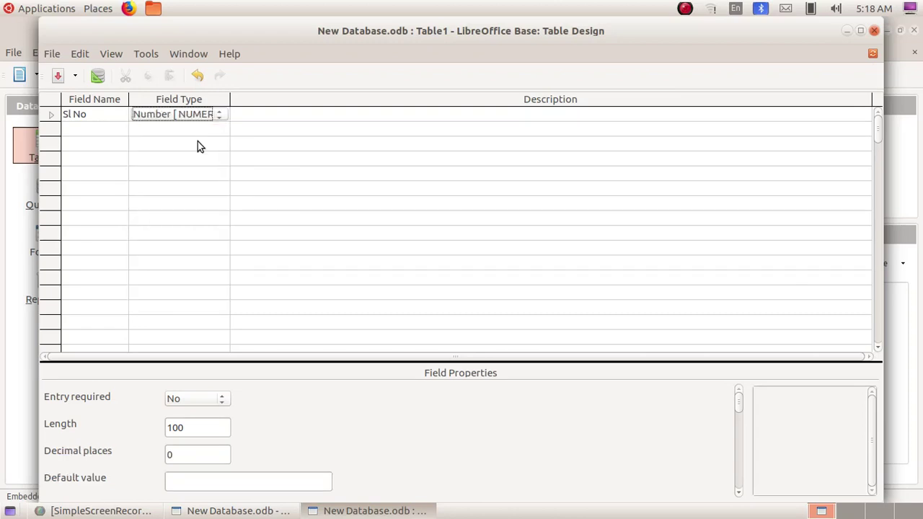
# Add the fields Name and Admission No, preparing to change Admission No's type
pyautogui.click(99, 130)
pyautogui.write('Name')
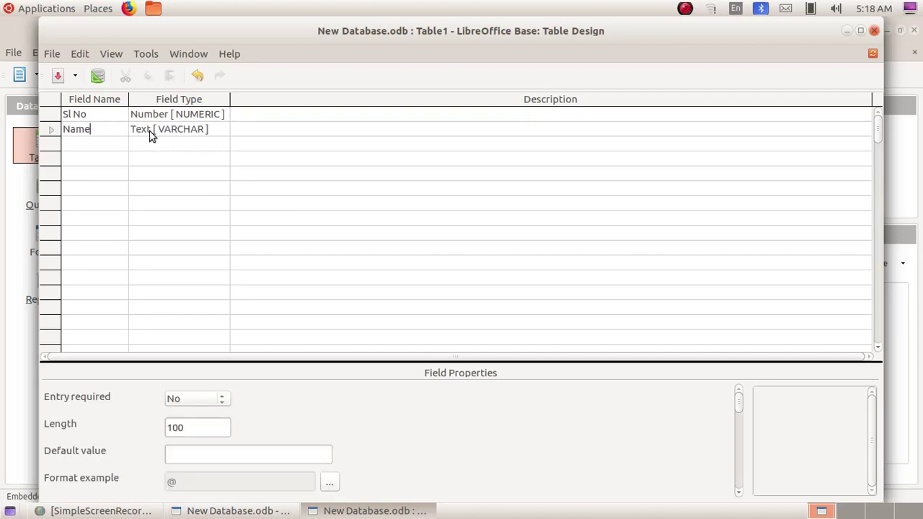
pyautogui.click(89, 143)
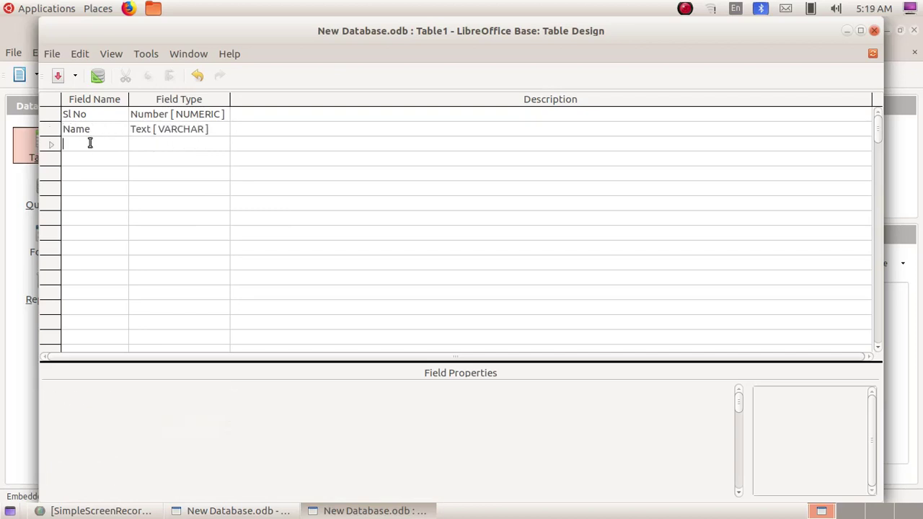
pyautogui.write('A')
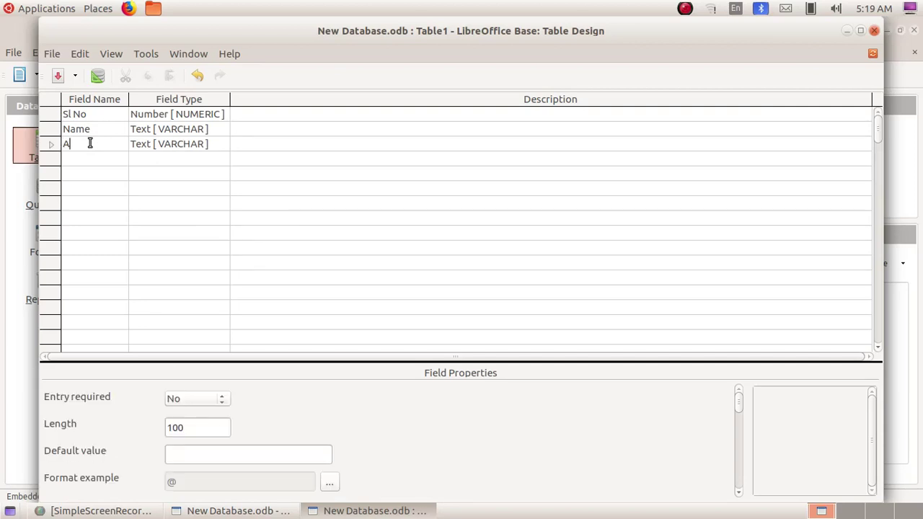
pyautogui.write('dmission No')
pyautogui.click(164, 145)
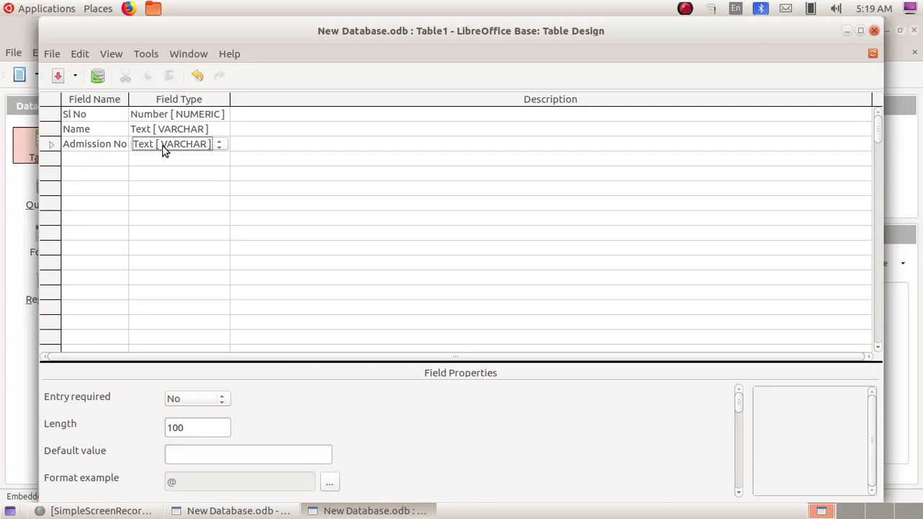
pyautogui.click(164, 146)
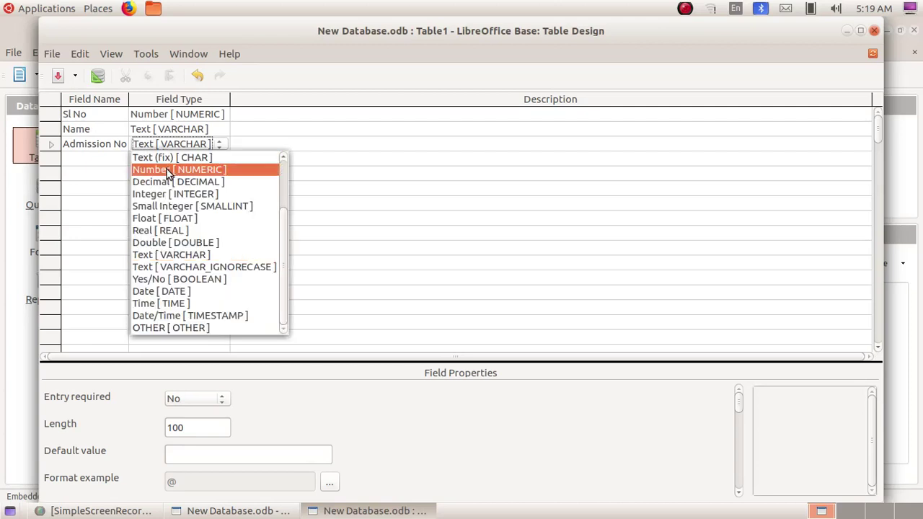
# Make Admission No a Number field, then add Class as Number and a Div field
pyautogui.click(168, 173)
pyautogui.click(105, 159)
pyautogui.write('Class')
pyautogui.click(166, 159)
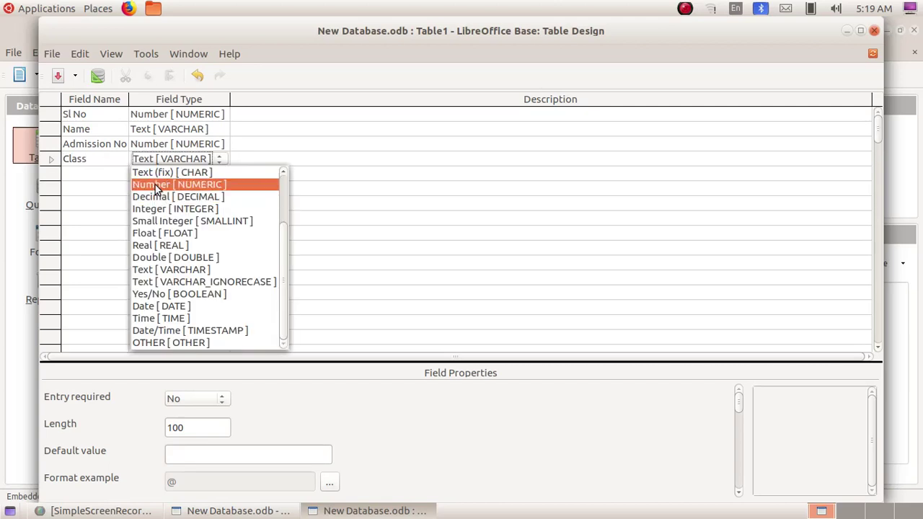
pyautogui.click(155, 185)
pyautogui.click(98, 175)
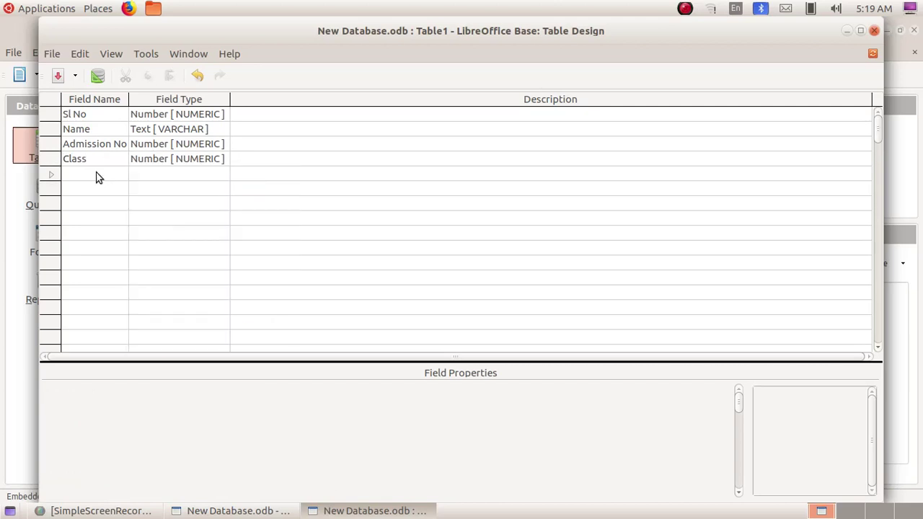
pyautogui.write('Div')
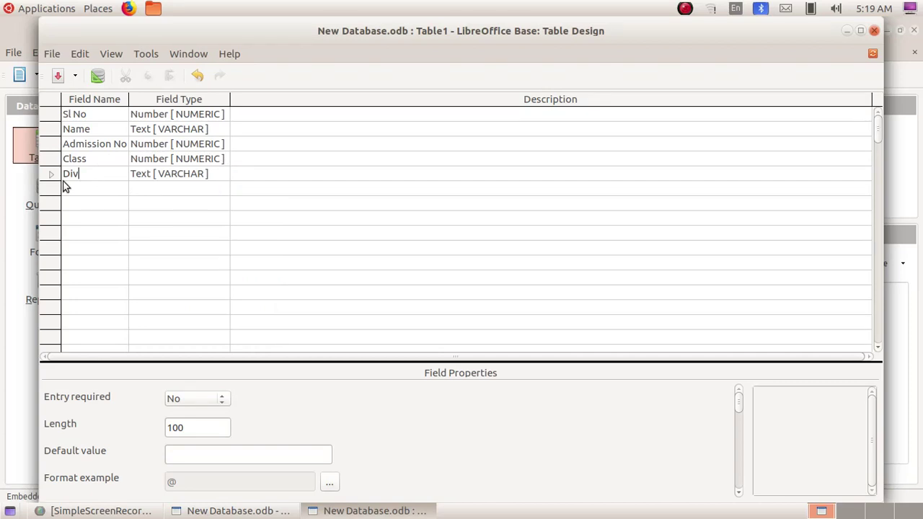
# Add a Photo field of type Image [LONGVARBINARY] and a new Marks field
pyautogui.click(83, 188)
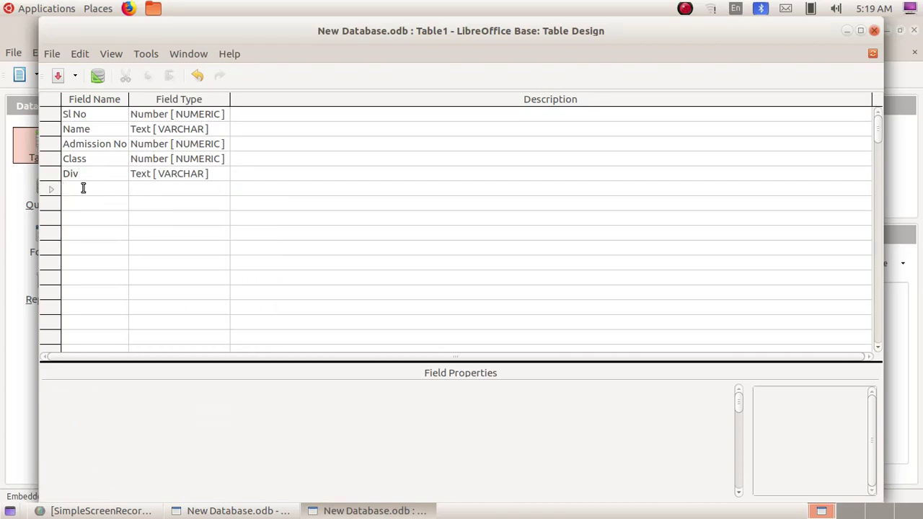
pyautogui.write('Photo')
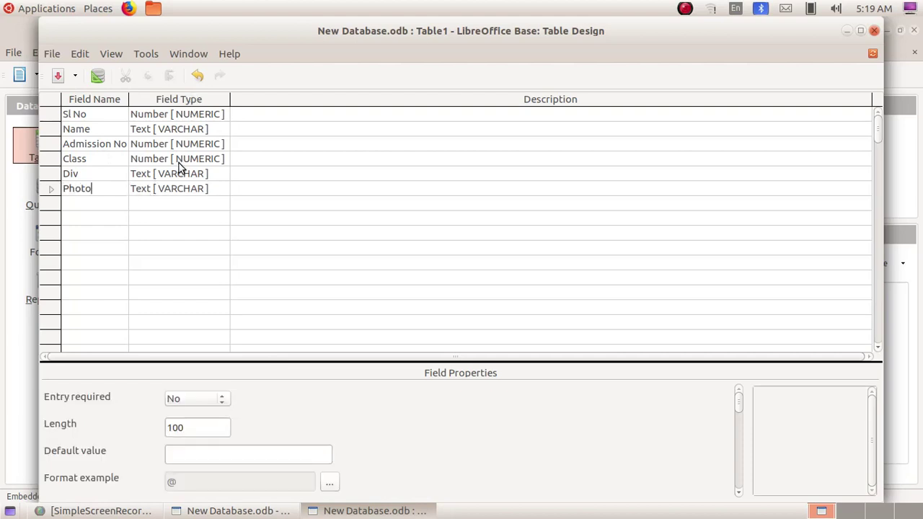
pyautogui.click(180, 194)
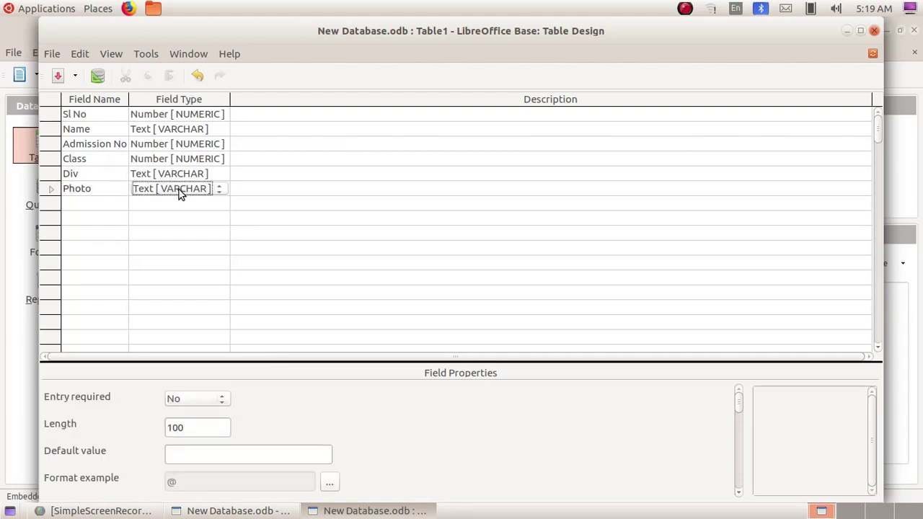
pyautogui.click(219, 190)
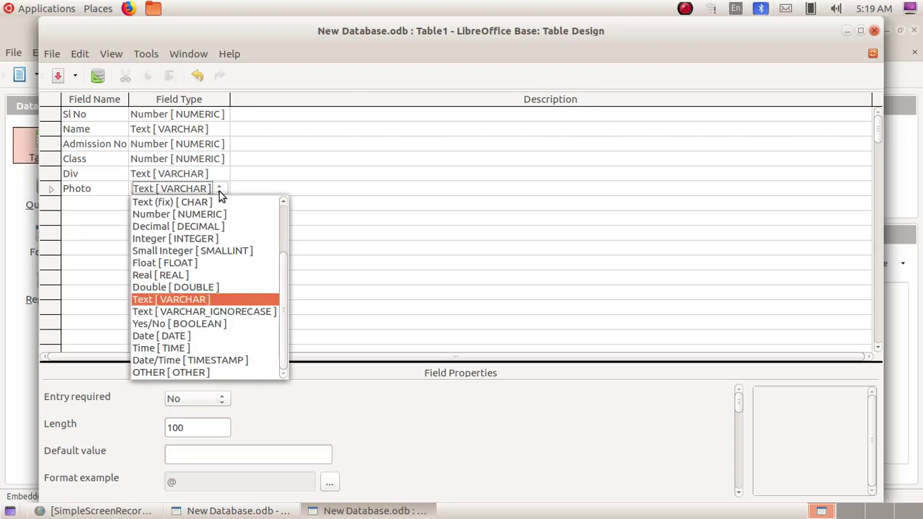
pyautogui.scroll(2, 225, 234)
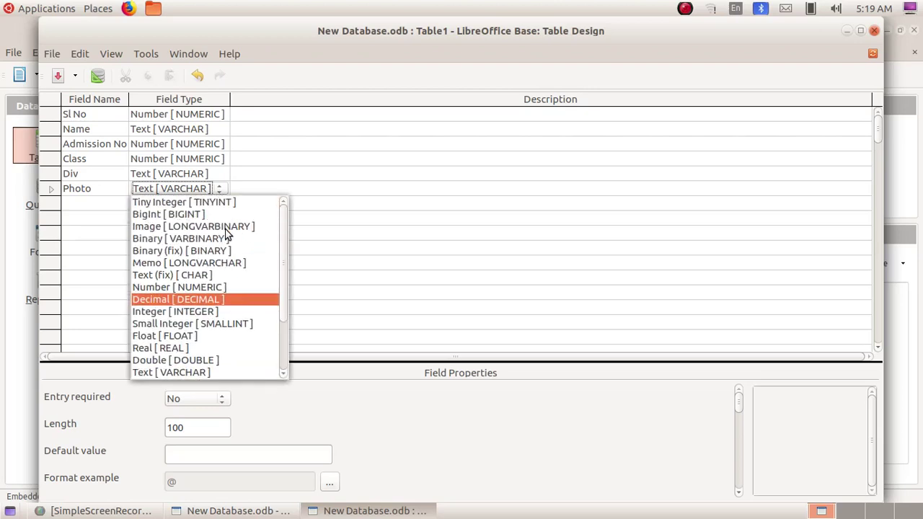
pyautogui.click(172, 224)
pyautogui.click(84, 206)
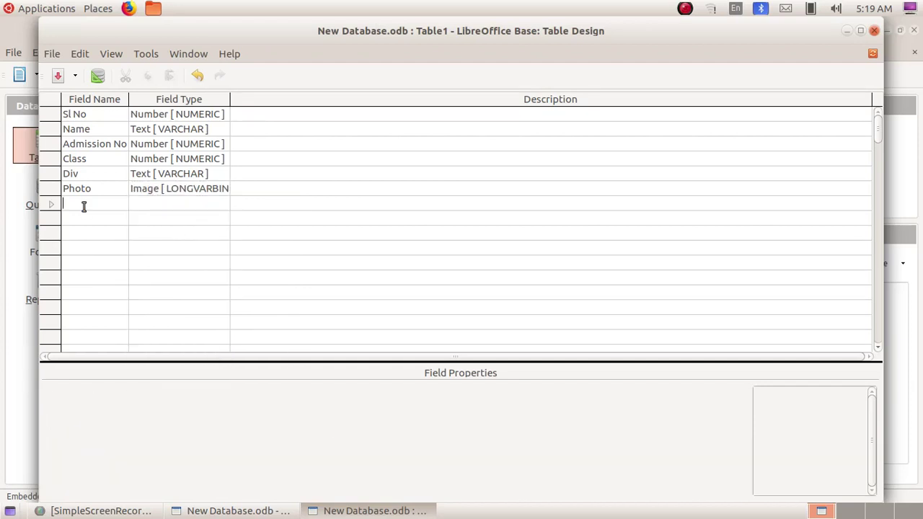
pyautogui.write('Marks')
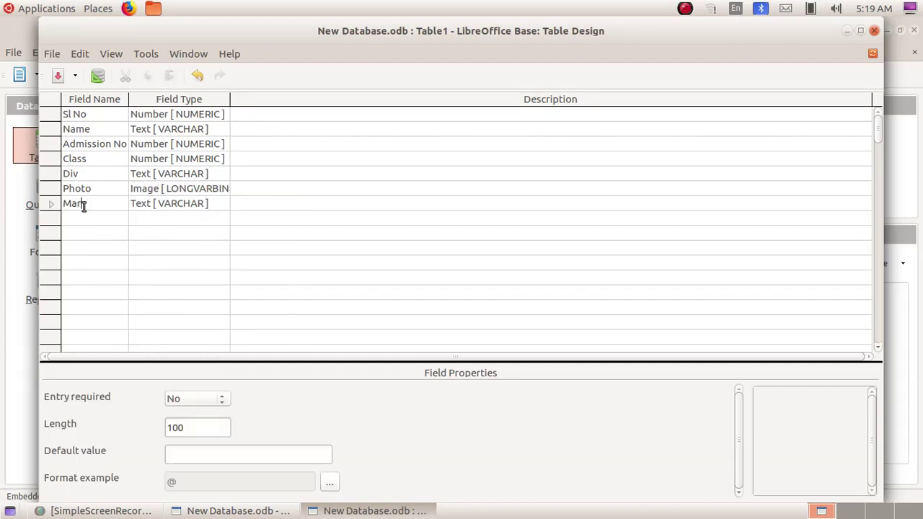
pyautogui.click(154, 205)
# Make Marks a Number [NUMERIC] field and set Admission No as the primary key
pyautogui.click(160, 228)
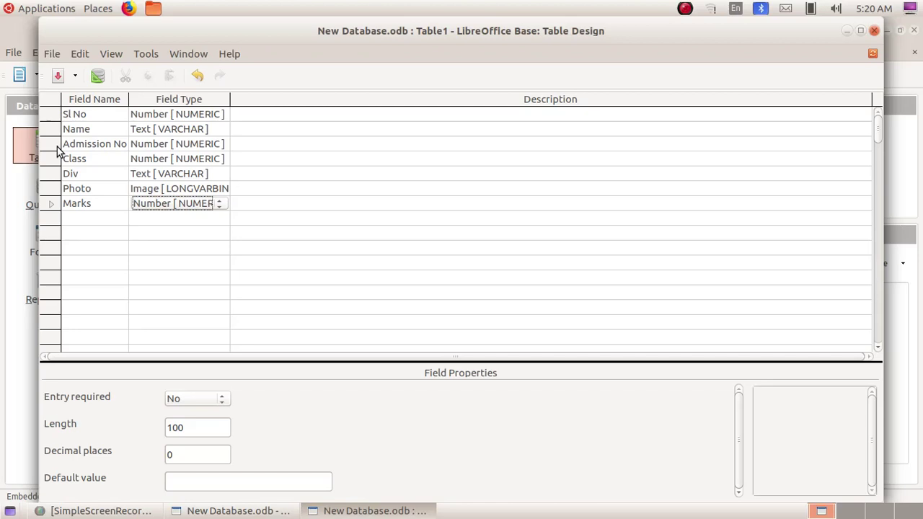
pyautogui.click(52, 144)
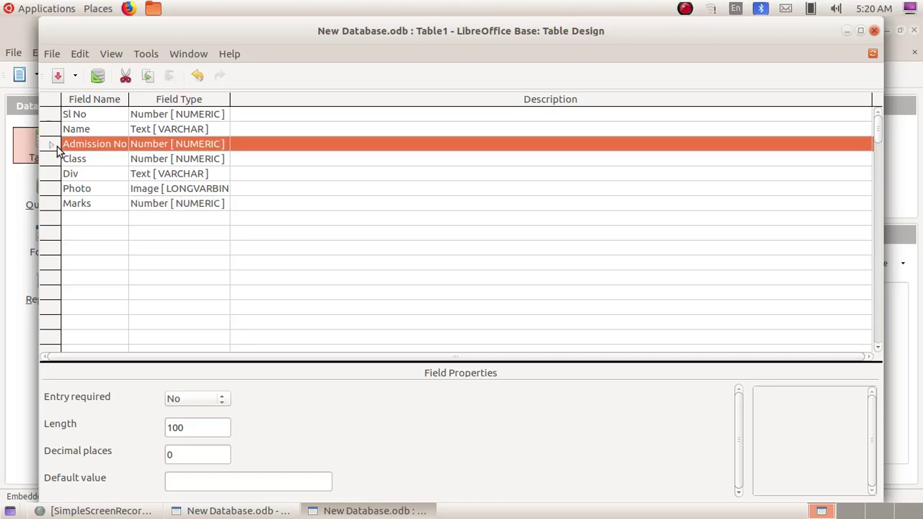
pyautogui.rightClick(56, 147)
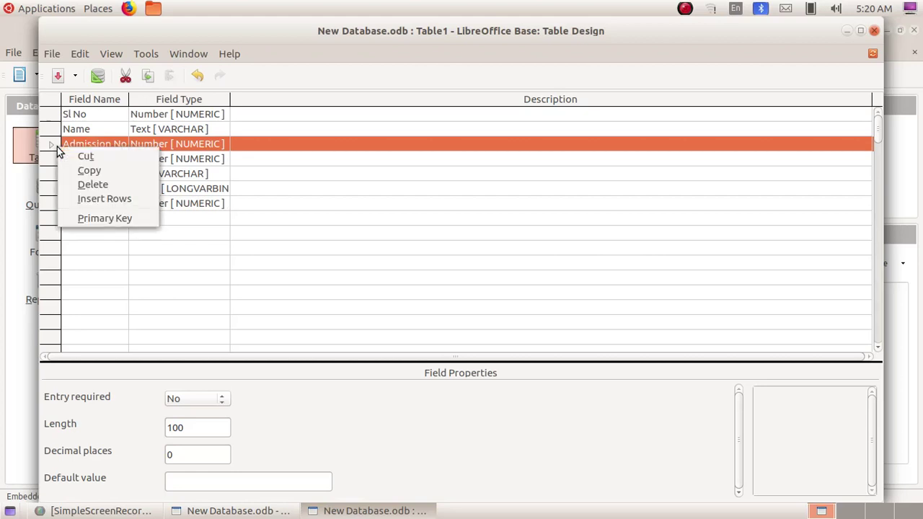
pyautogui.click(85, 219)
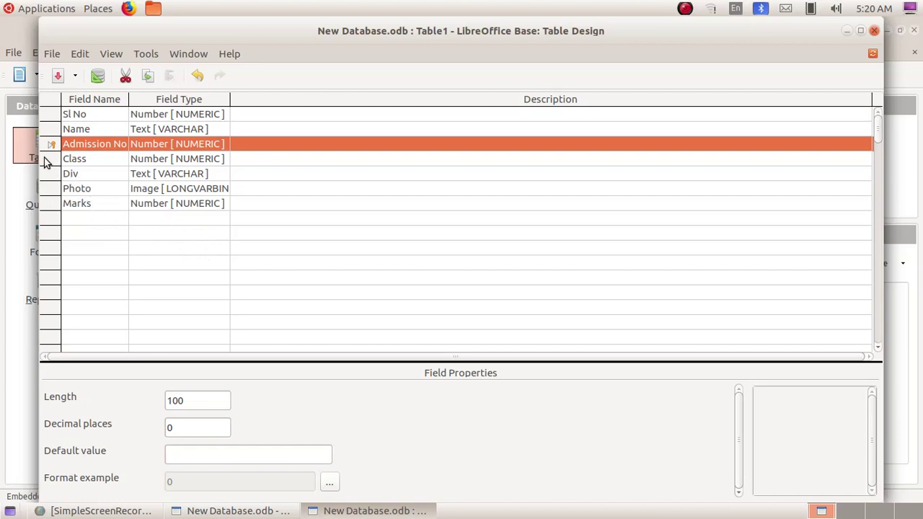
pyautogui.click(51, 54)
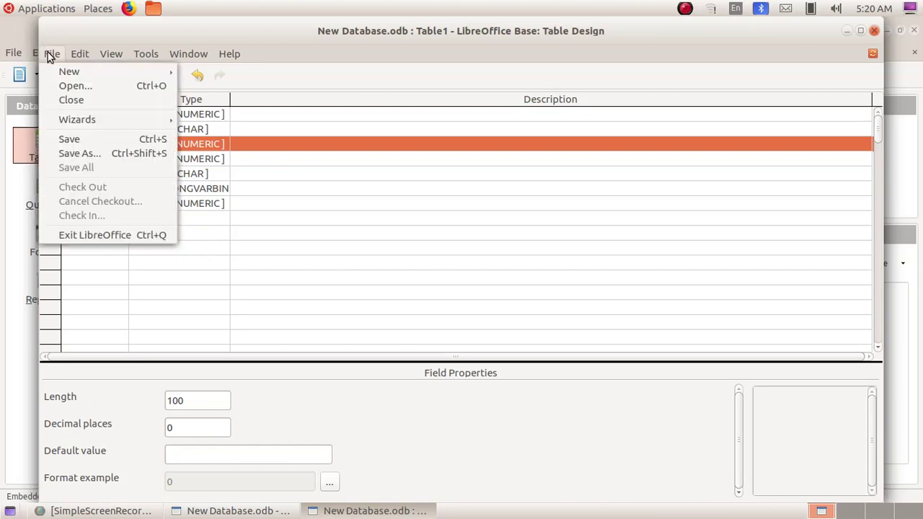
# Save the table as Table1, close Table Design, and launch the Form Wizard
pyautogui.click(81, 154)
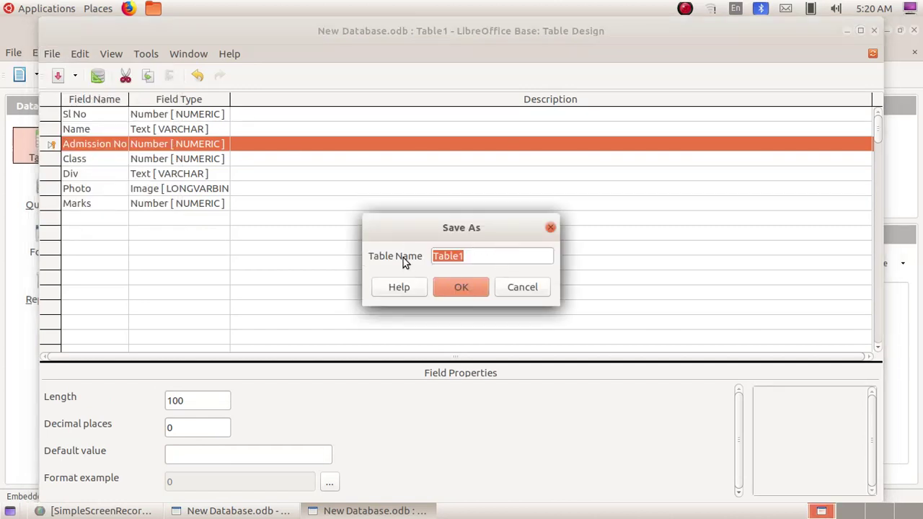
pyautogui.click(461, 288)
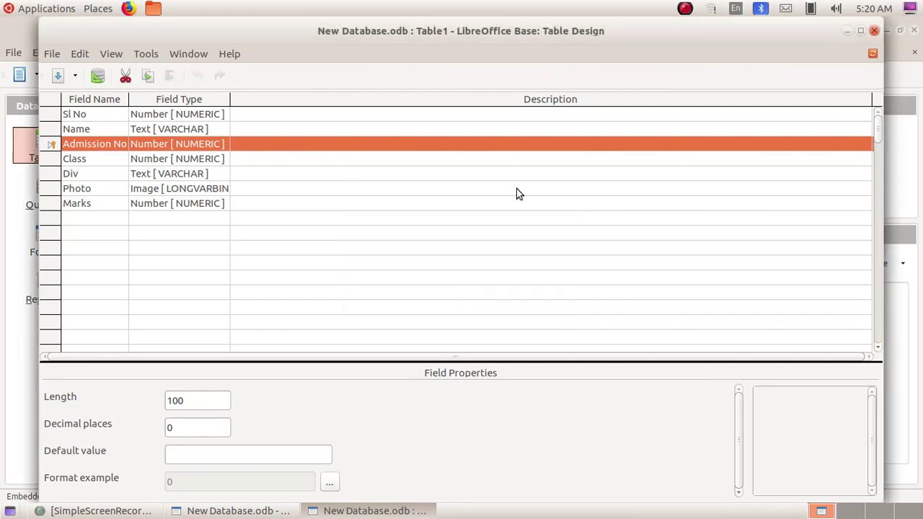
pyautogui.click(874, 31)
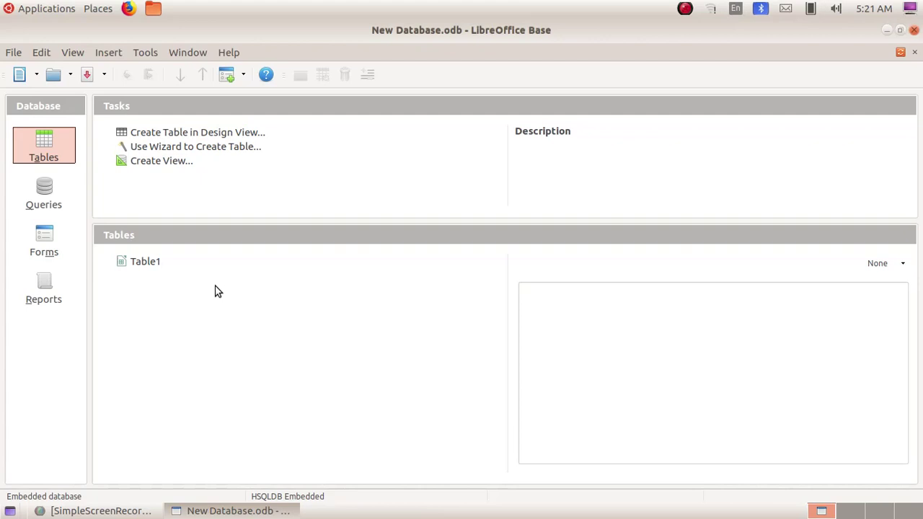
pyautogui.click(36, 235)
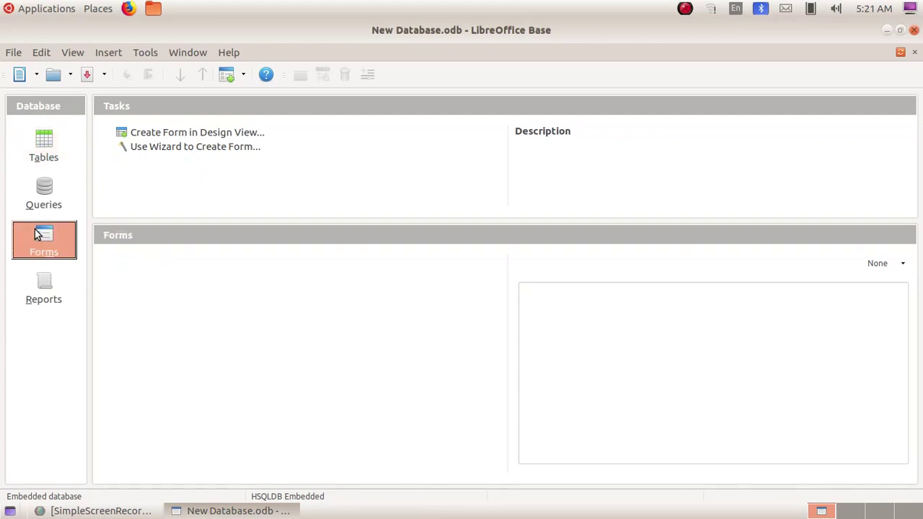
pyautogui.click(195, 152)
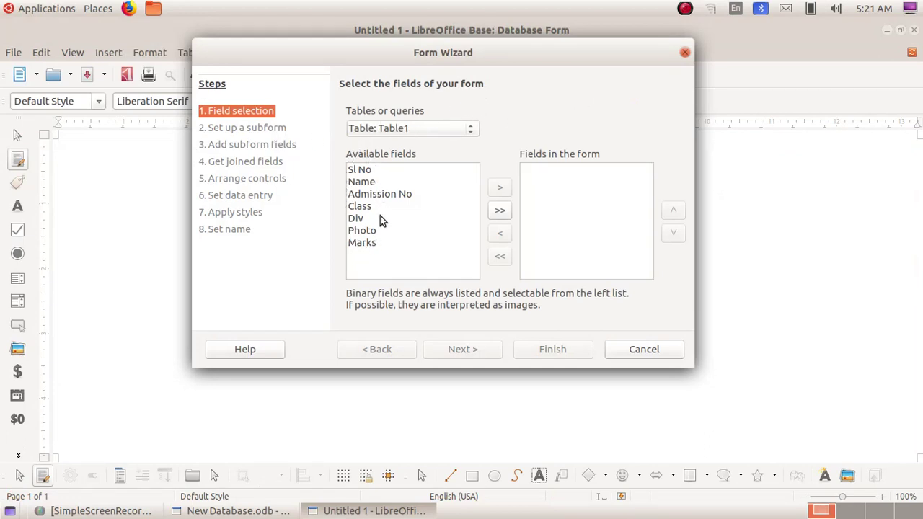
# Add Sl No, Admission No, Name, Class, Div, Marks and Photo to the form
pyautogui.click(363, 175)
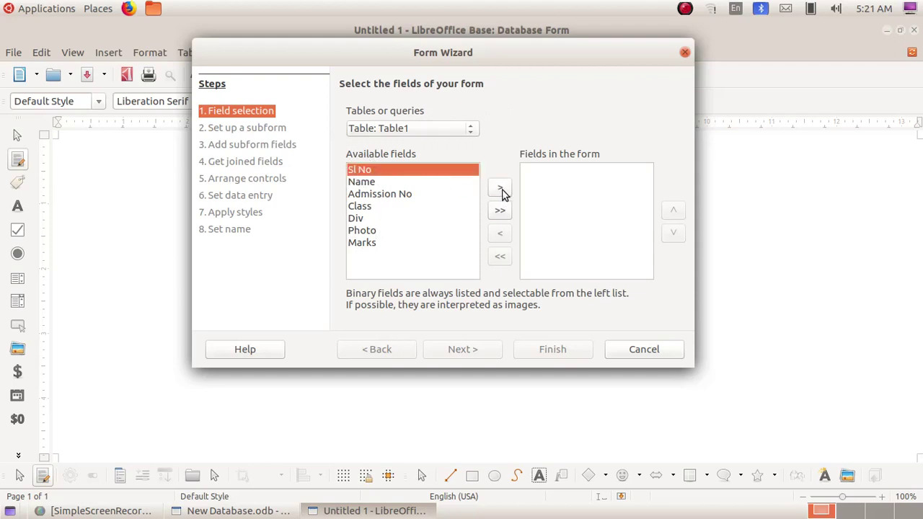
pyautogui.click(501, 189)
pyautogui.click(390, 183)
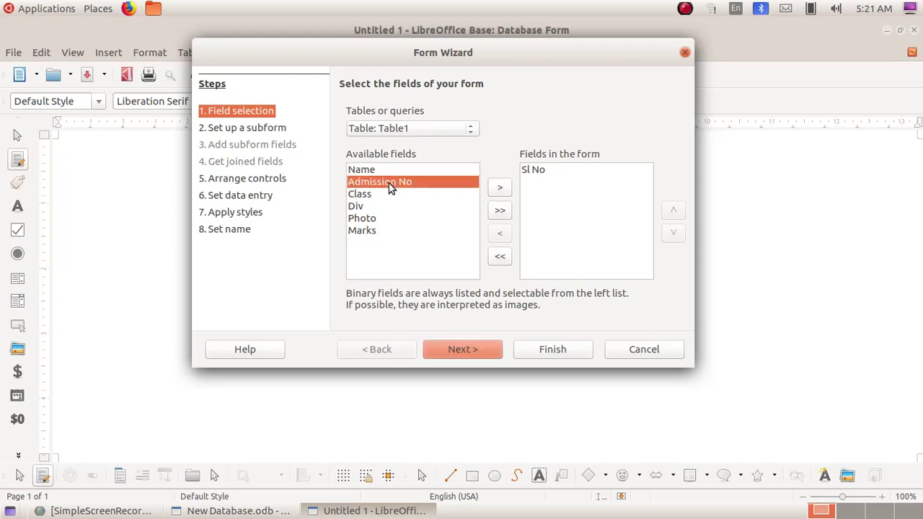
pyautogui.click(502, 189)
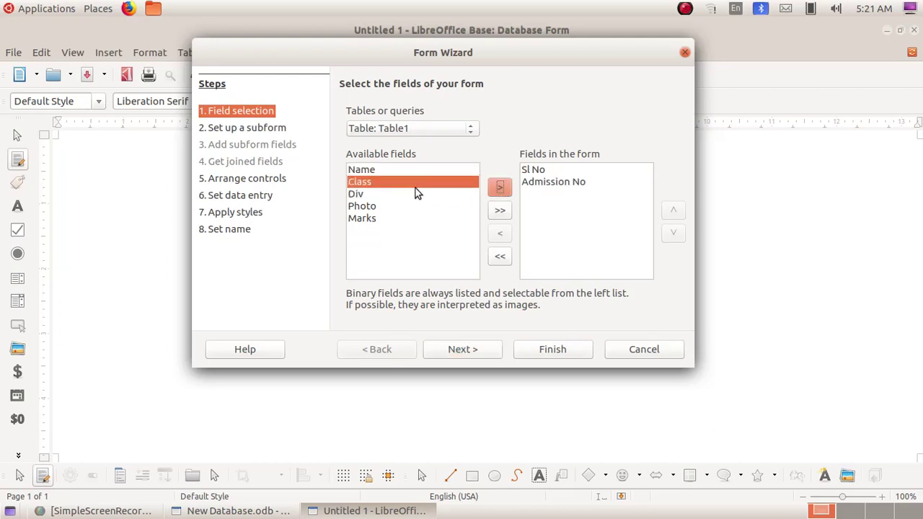
pyautogui.click(384, 170)
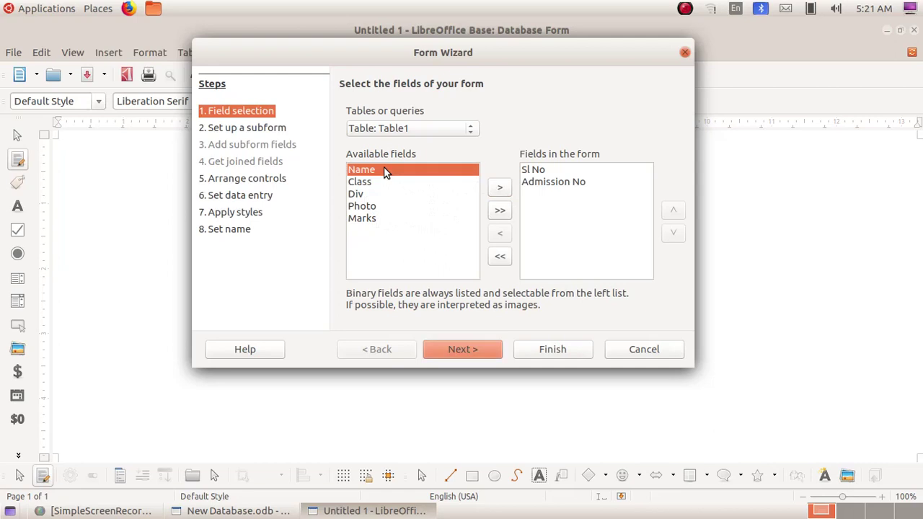
pyautogui.click(499, 190)
pyautogui.click(500, 189)
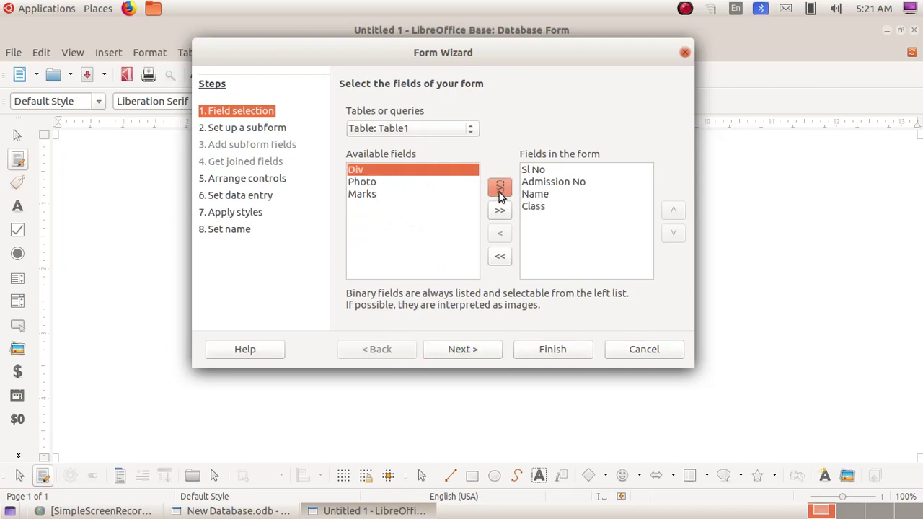
pyautogui.click(499, 191)
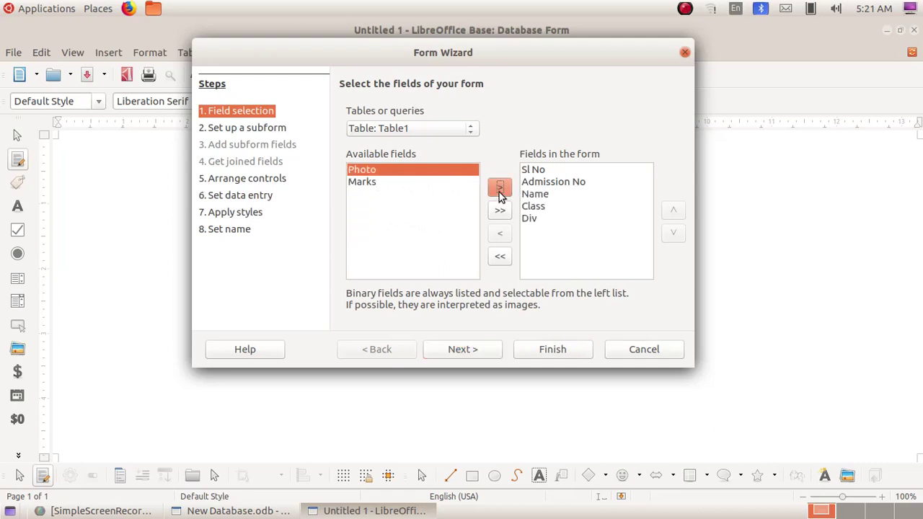
pyautogui.click(379, 185)
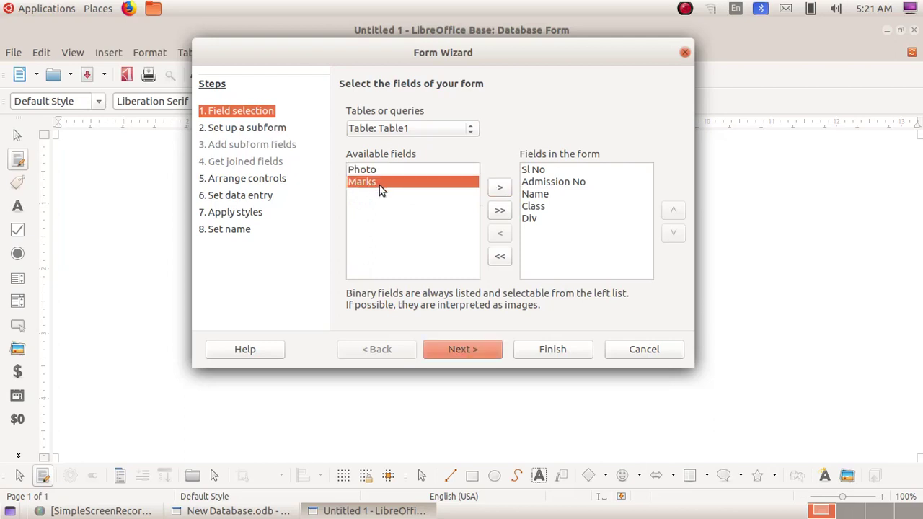
pyautogui.click(500, 189)
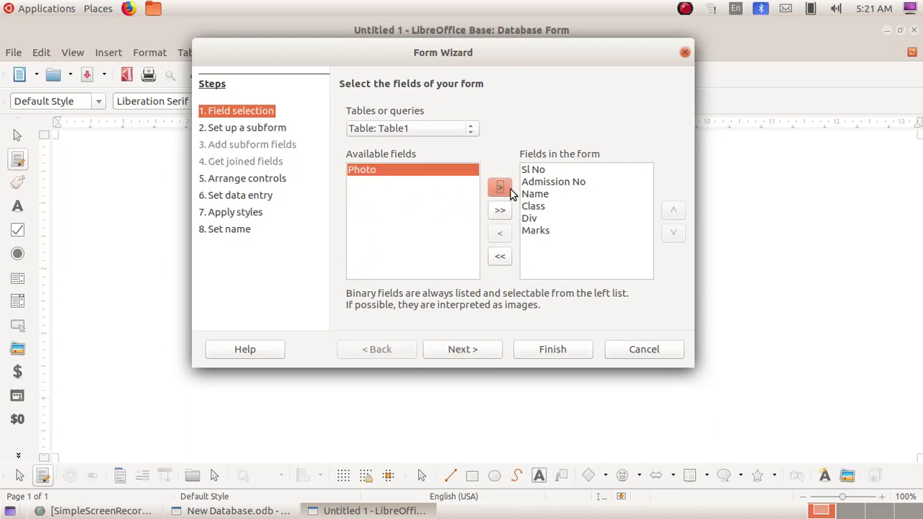
pyautogui.click(501, 192)
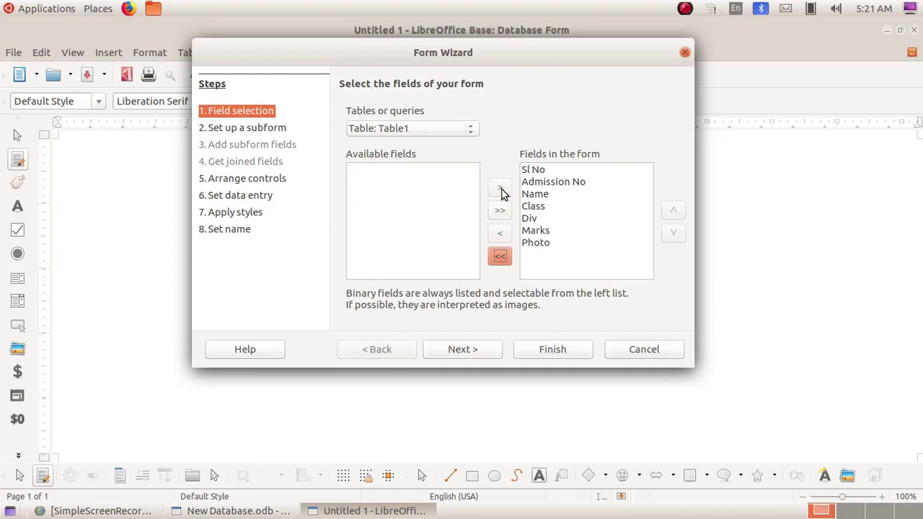
pyautogui.click(467, 350)
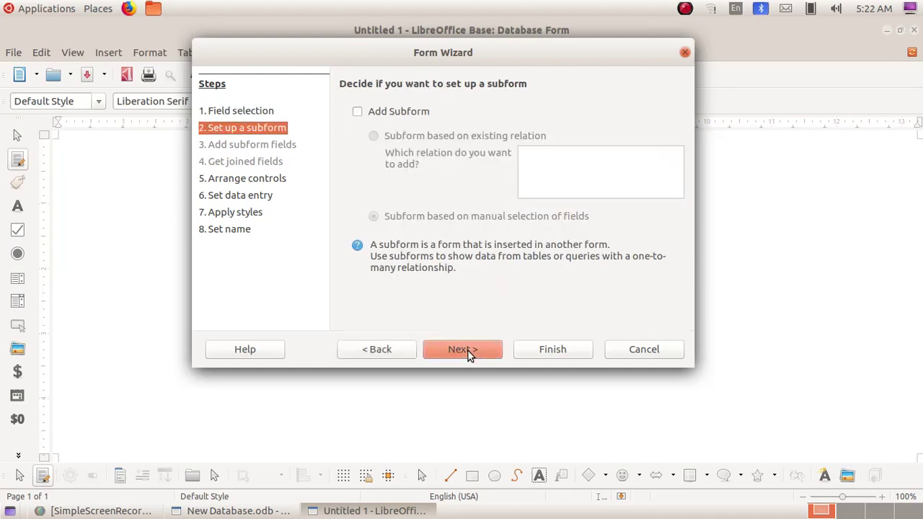
# Skip the subform, arrange controls as Columnar - Labels on Top, keep display all data
pyautogui.click(468, 351)
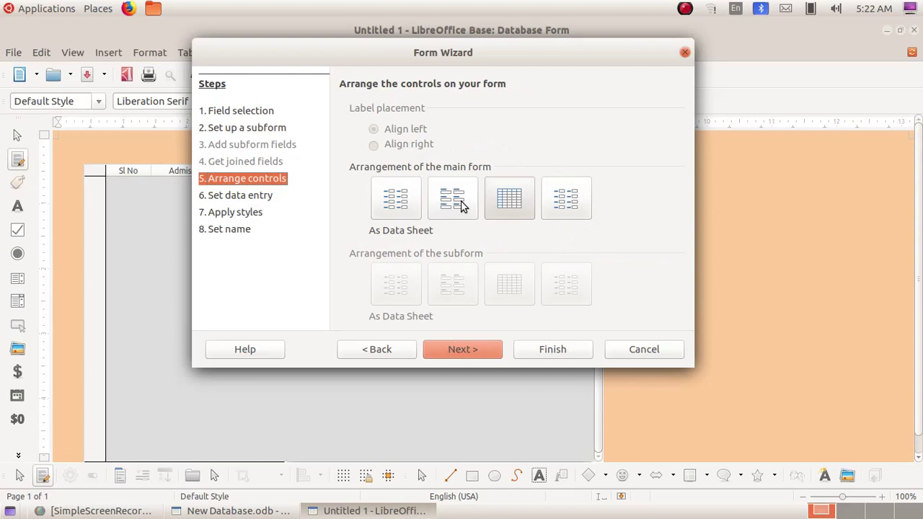
pyautogui.click(453, 200)
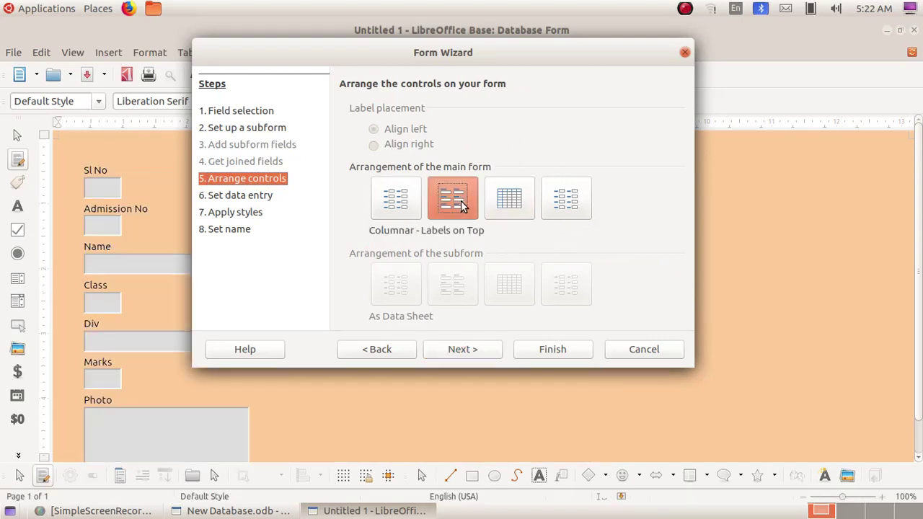
pyautogui.click(467, 351)
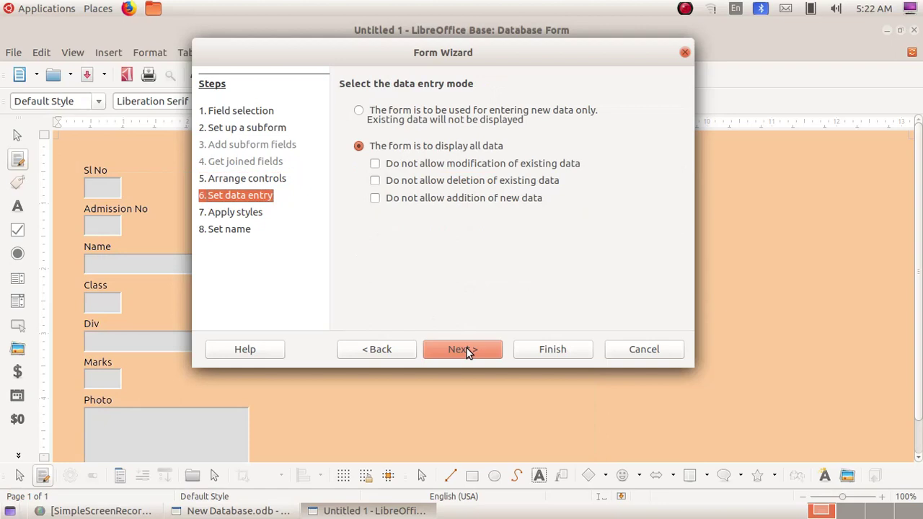
pyautogui.click(467, 349)
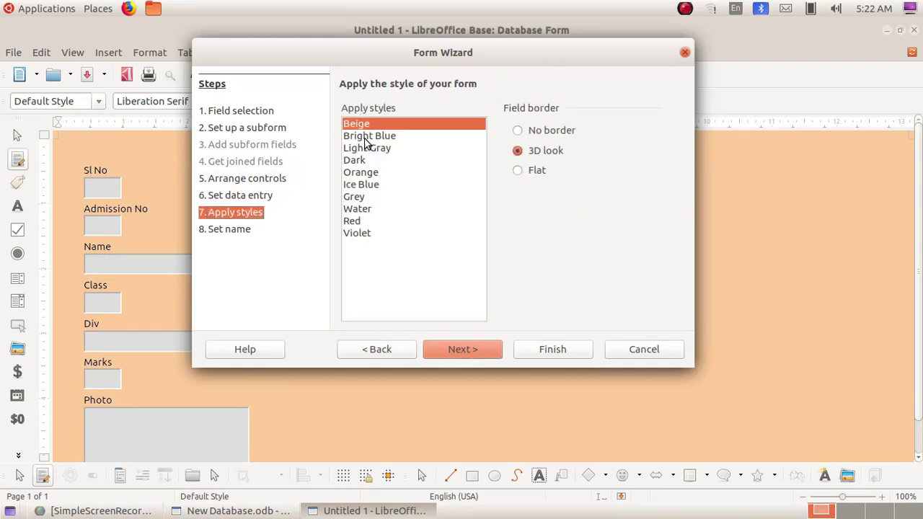
# Compare style previews, apply Bright Blue, and finish the form named Table1
pyautogui.click(366, 138)
pyautogui.click(364, 153)
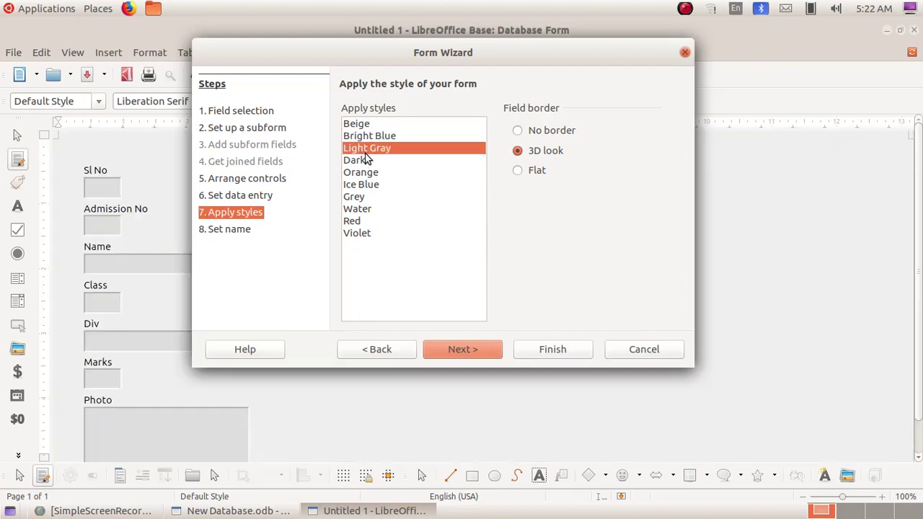
pyautogui.click(365, 162)
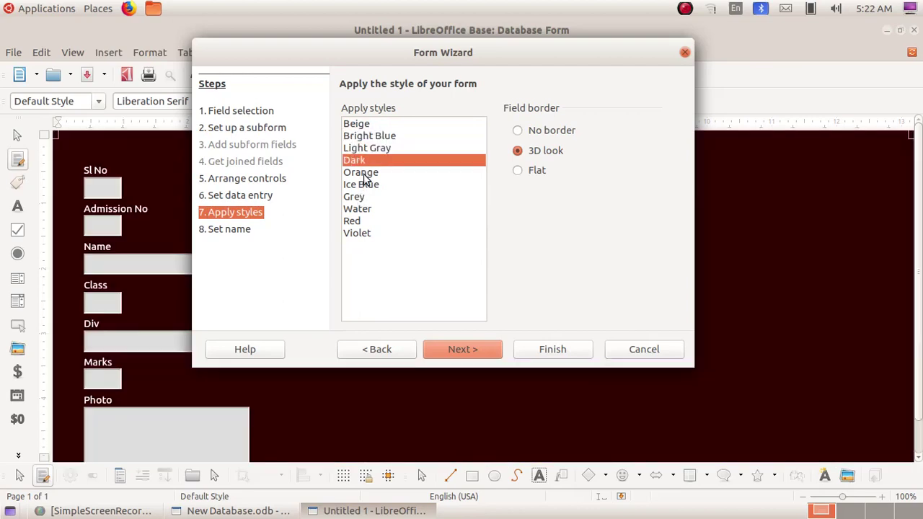
pyautogui.click(366, 176)
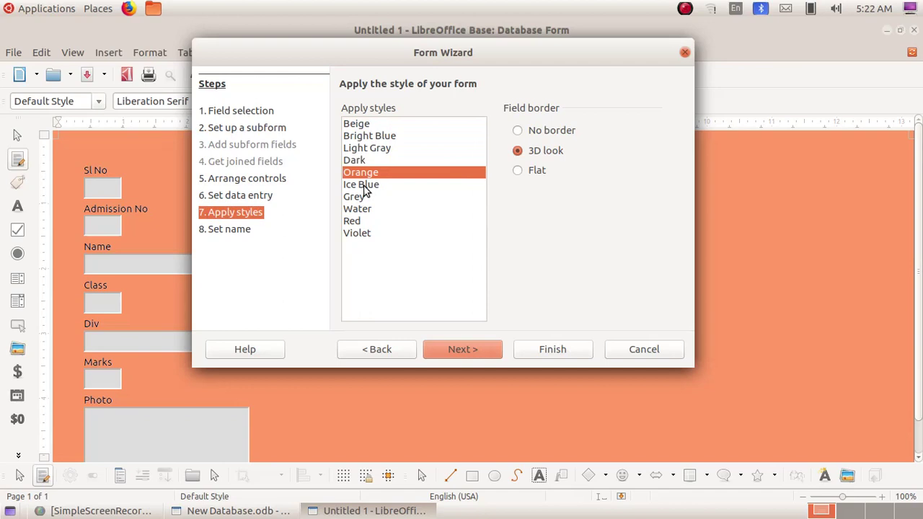
pyautogui.click(360, 233)
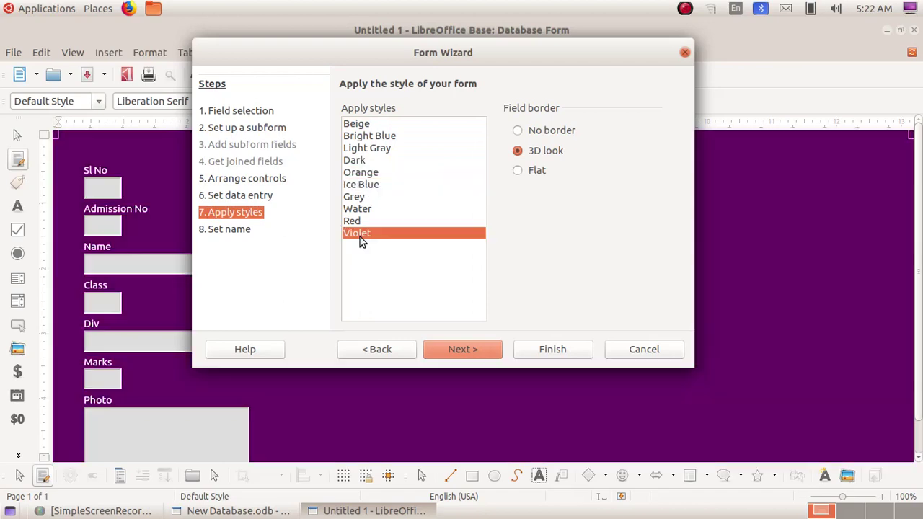
pyautogui.click(371, 137)
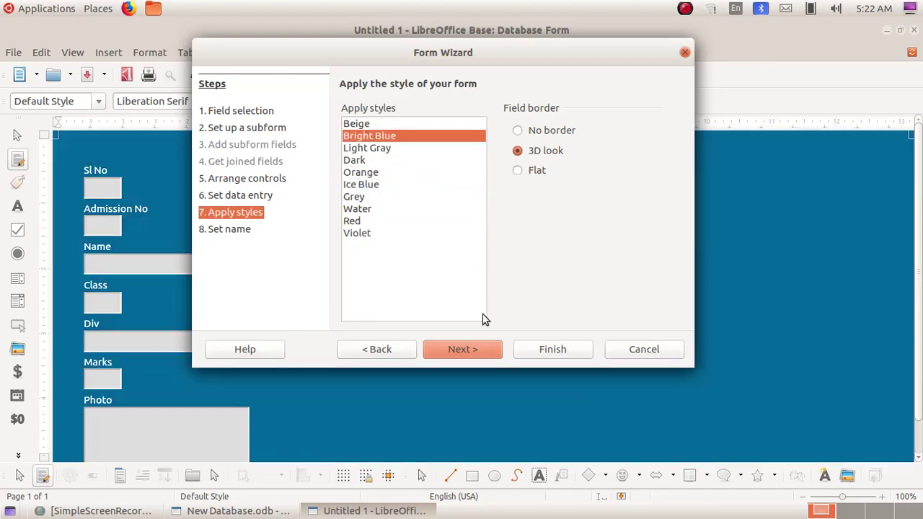
pyautogui.click(478, 351)
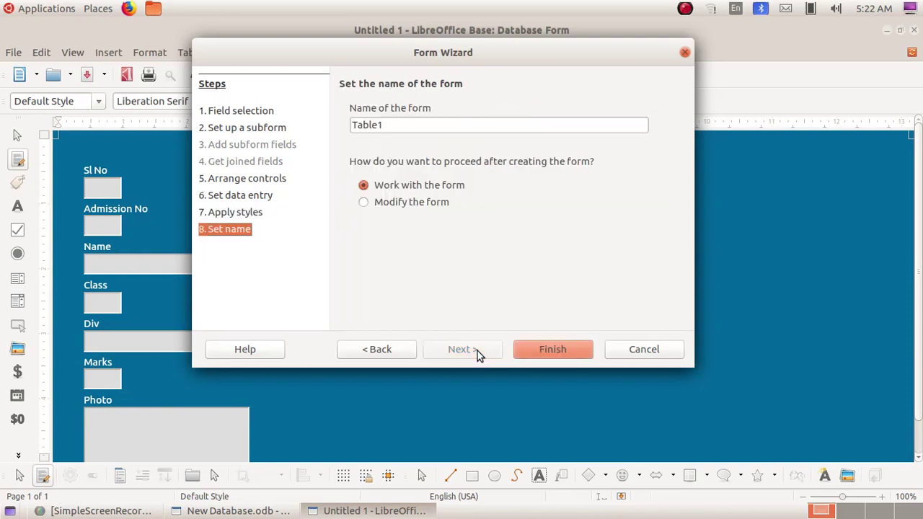
pyautogui.click(543, 352)
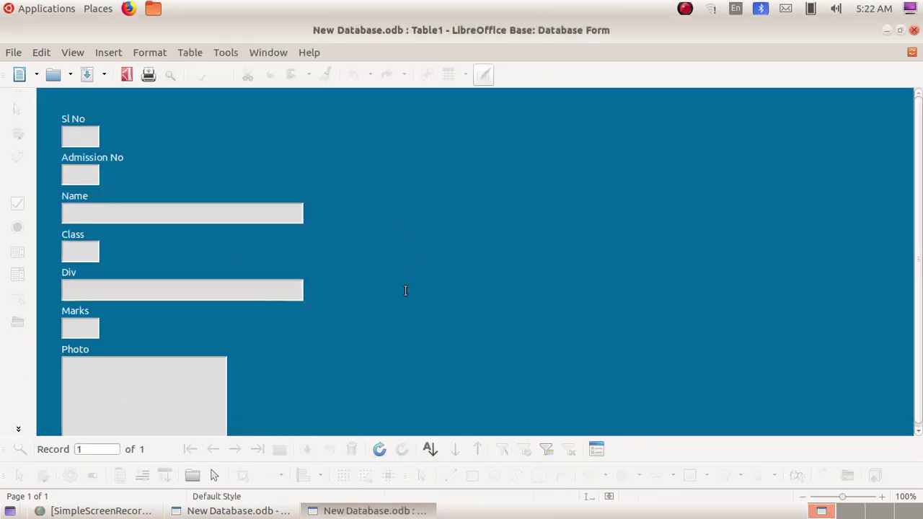
# Enter record 1 (Sl No 1, Admission No 1008, student's name, Class 10, Div A, Marks 350) and open the photo picker
pyautogui.click(78, 133)
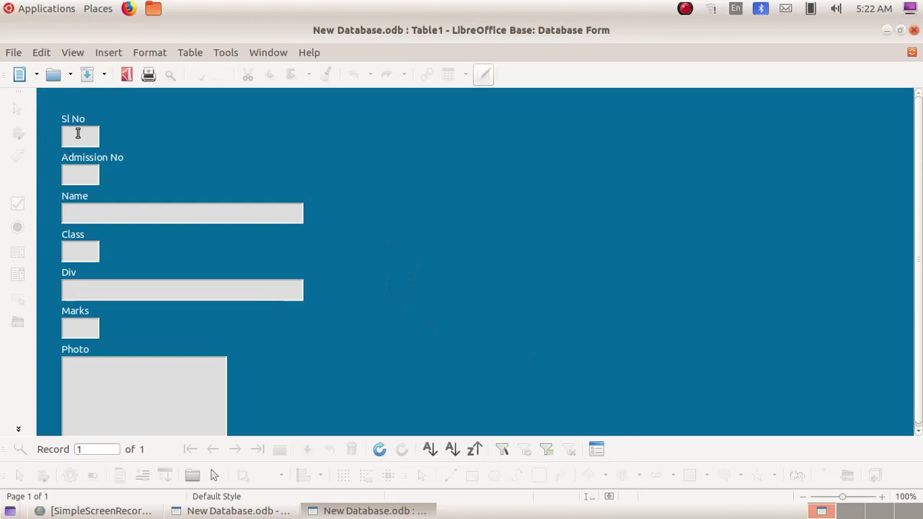
pyautogui.write('1')
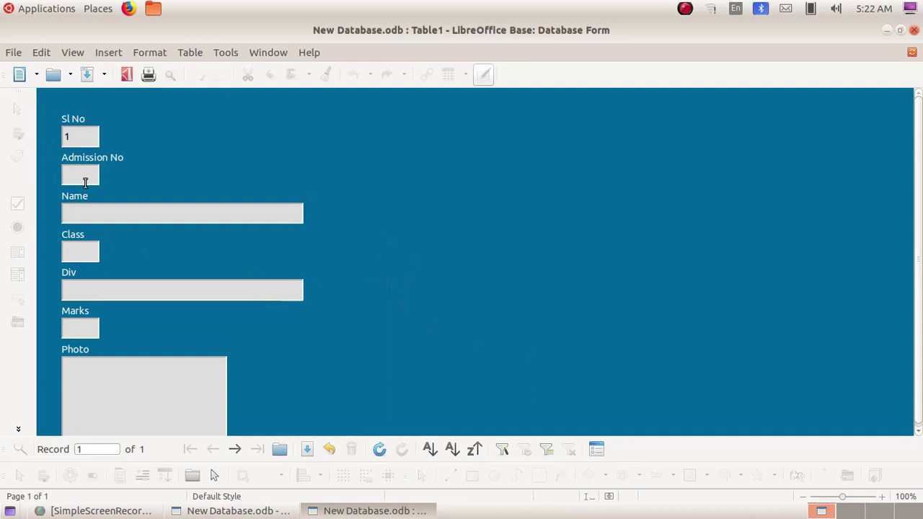
pyautogui.write('1008')
pyautogui.click(84, 216)
pyautogui.write('Anu')
pyautogui.write('10')
pyautogui.click(79, 288)
pyautogui.write('A')
pyautogui.click(80, 330)
pyautogui.write('350')
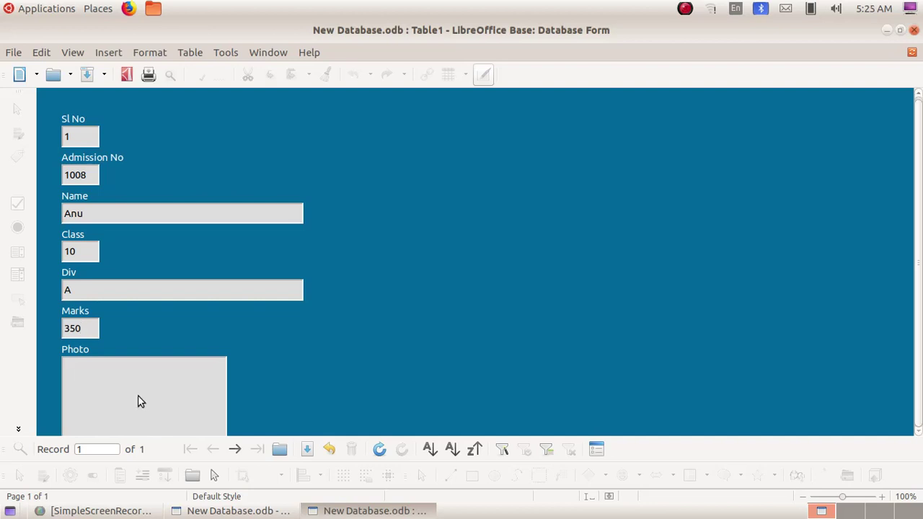
pyautogui.doubleClick(138, 395)
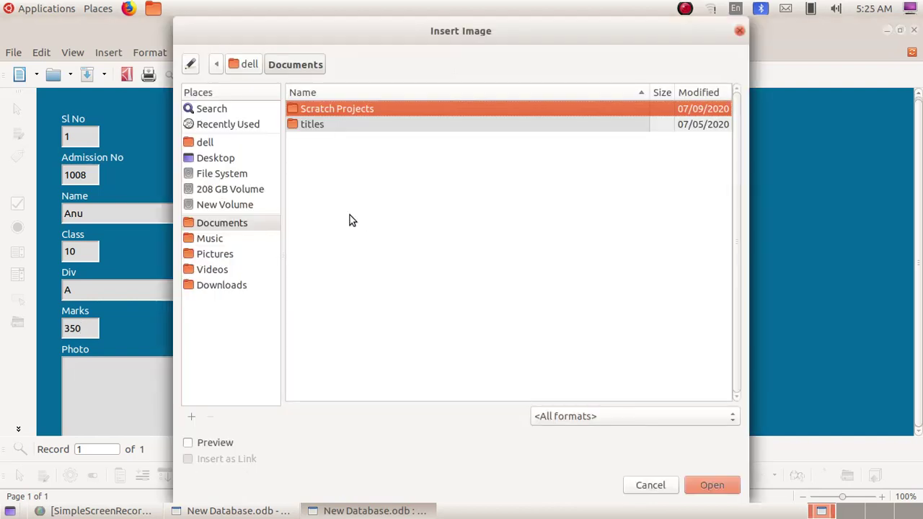
# Insert images.jpg from School_Resources/Standard_10/Database_files/cover_images as the photo, then move to a blank record
pyautogui.click(207, 144)
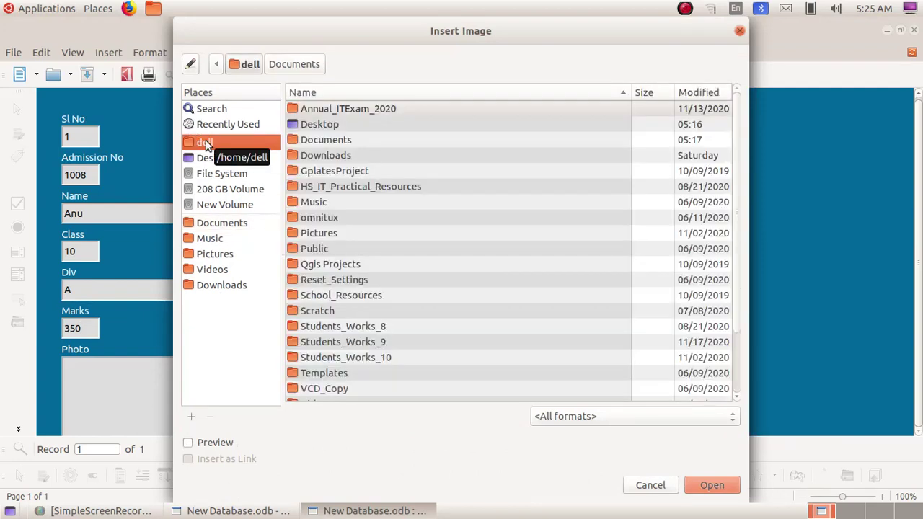
pyautogui.click(362, 299)
pyautogui.doubleClick(362, 297)
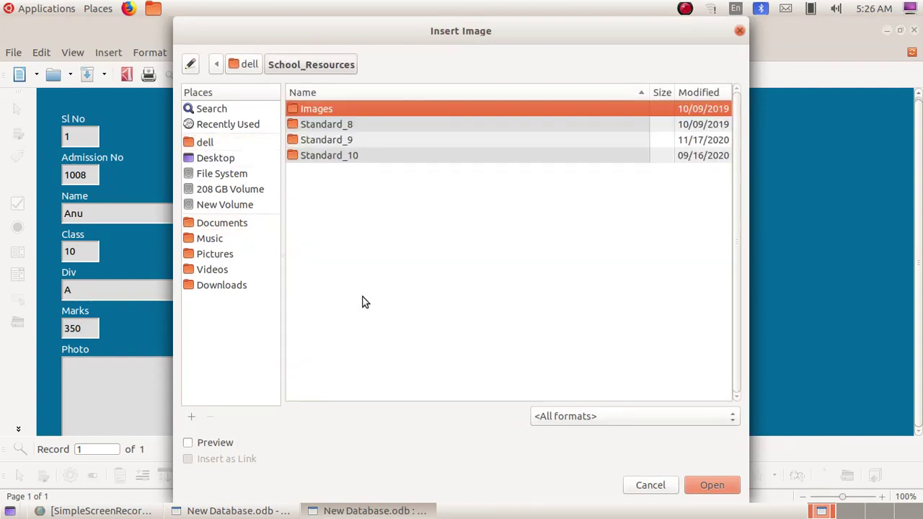
pyautogui.doubleClick(331, 157)
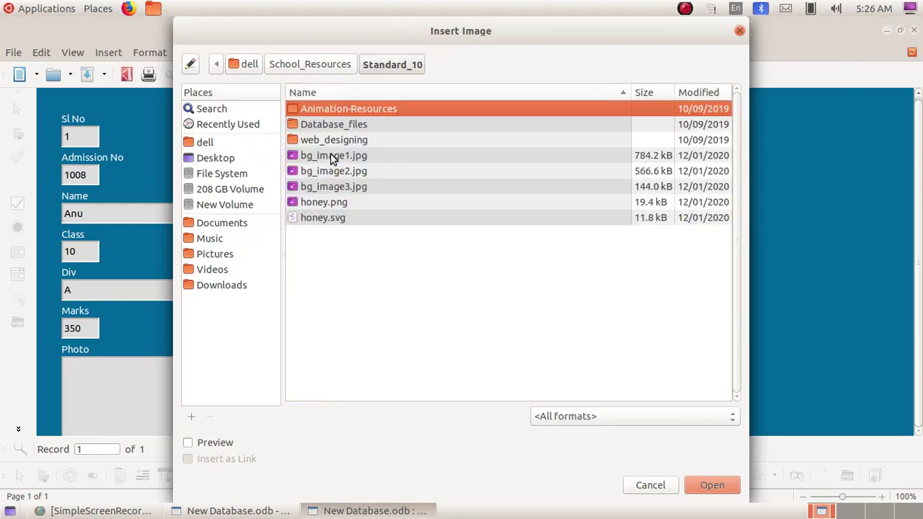
pyautogui.doubleClick(333, 124)
pyautogui.doubleClick(325, 110)
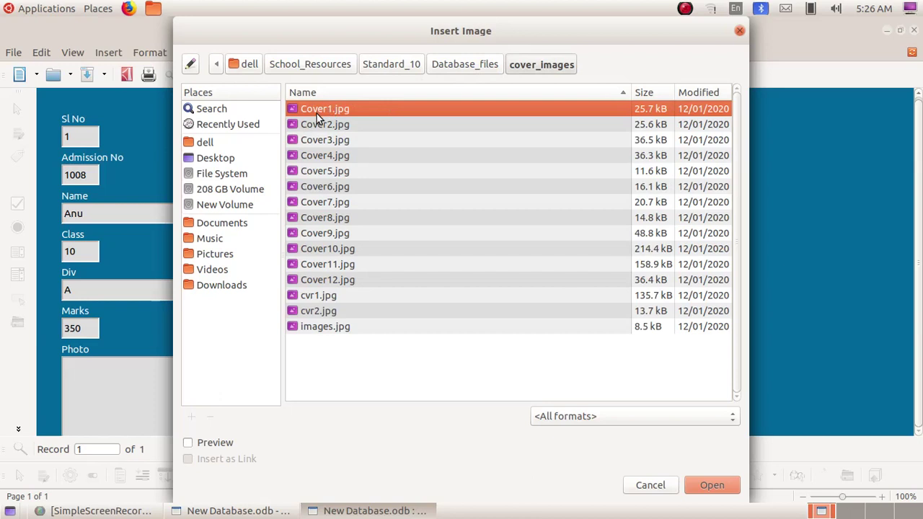
pyautogui.click(324, 329)
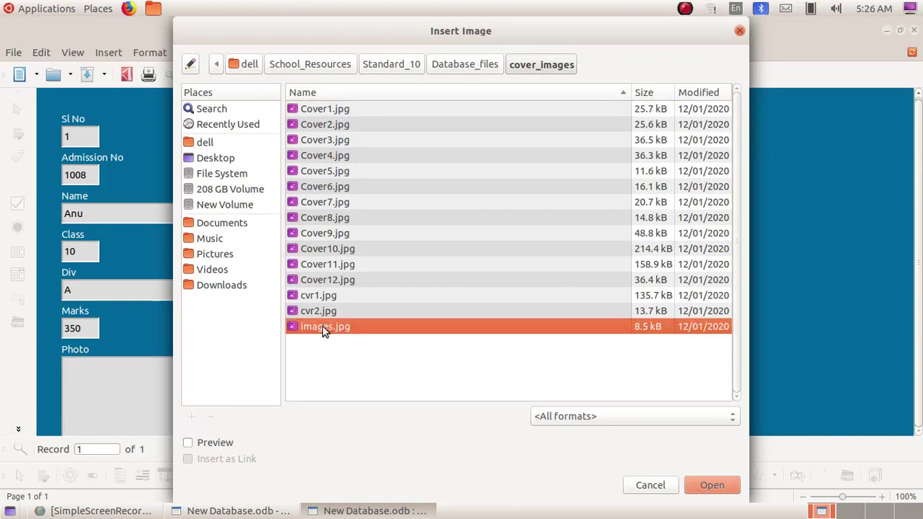
pyautogui.click(713, 485)
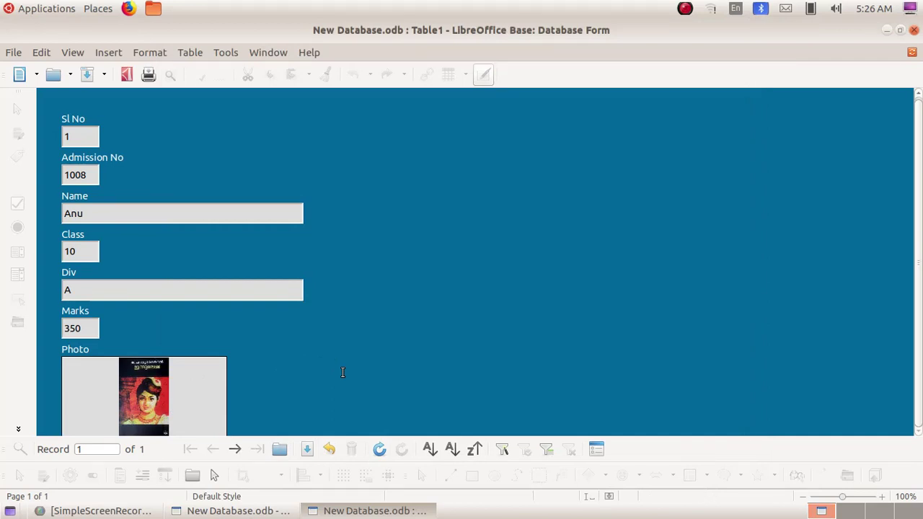
pyautogui.press('Tab')
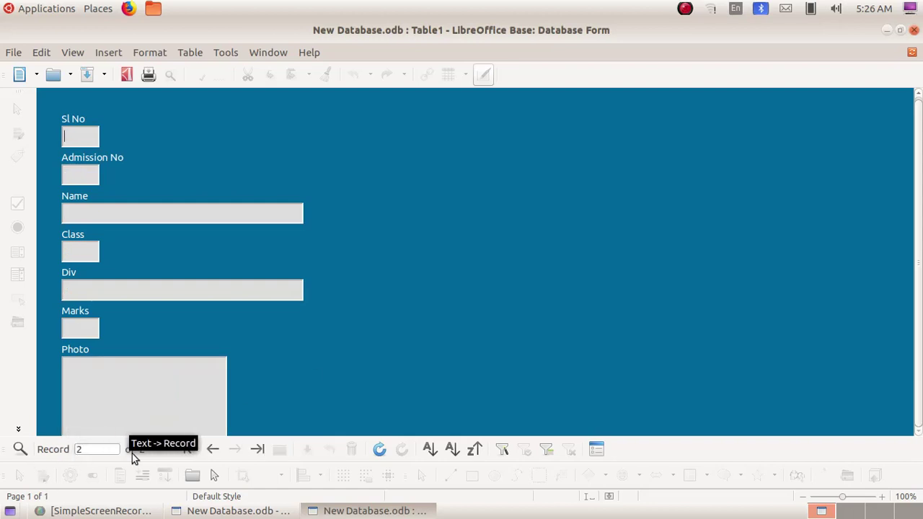
# Enter record 2: Sl No 2, Admission No 1026, the student's name, Class 10, Div E, Marks 420
pyautogui.click(75, 132)
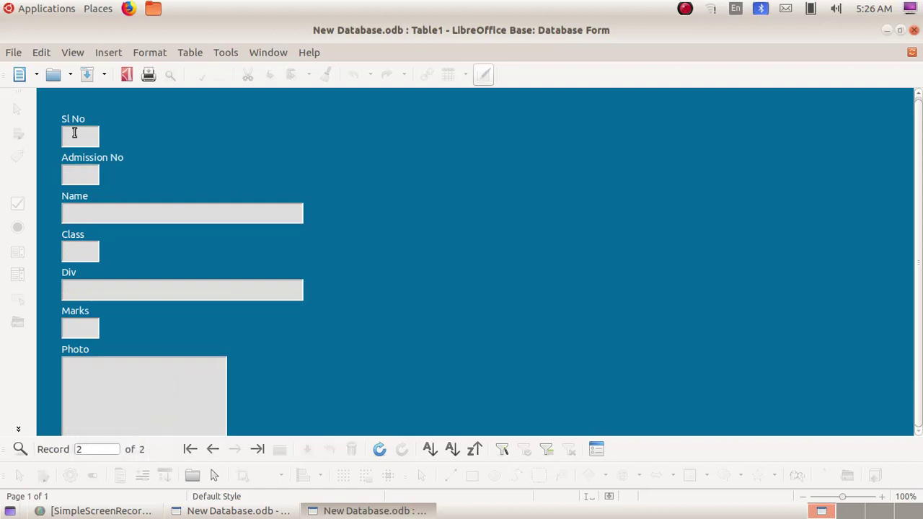
pyautogui.write('2')
pyautogui.click(85, 181)
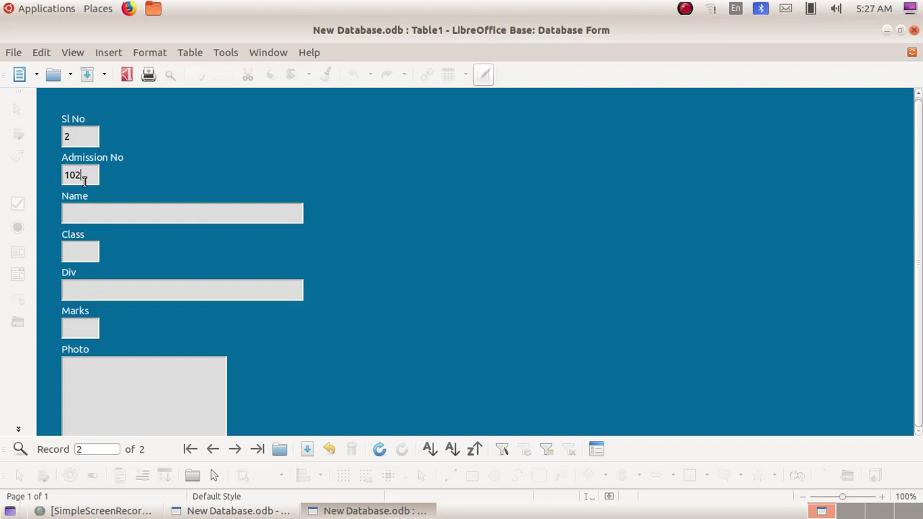
pyautogui.click(74, 216)
pyautogui.write('Asha. V')
pyautogui.write('. S')
pyautogui.write('10')
pyautogui.click(84, 292)
pyautogui.write('E')
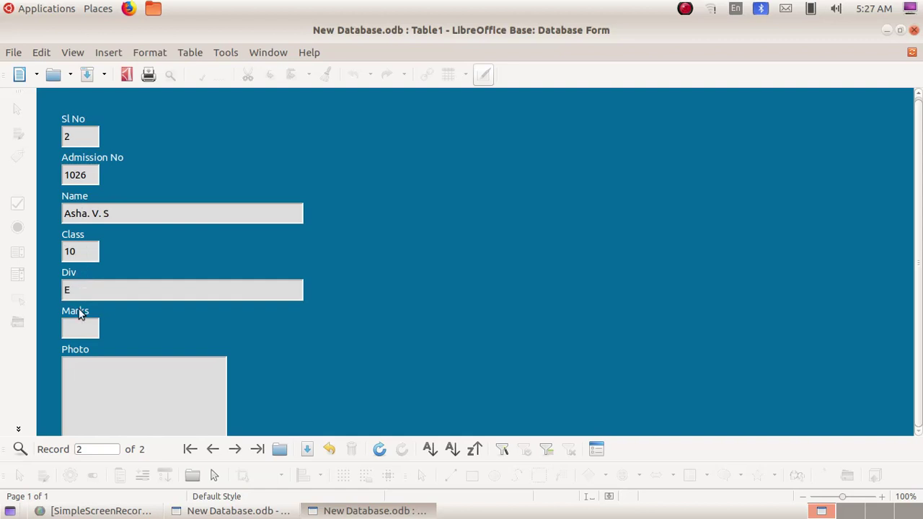
pyautogui.click(77, 331)
pyautogui.write('420')
# Insert Cover2.jpg from the cover_images folder as the second student's photo
pyautogui.doubleClick(115, 409)
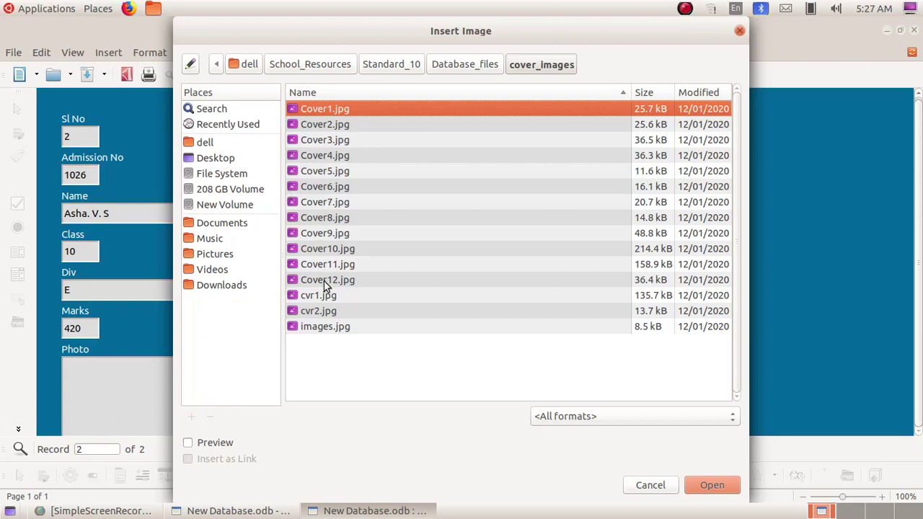
pyautogui.click(320, 128)
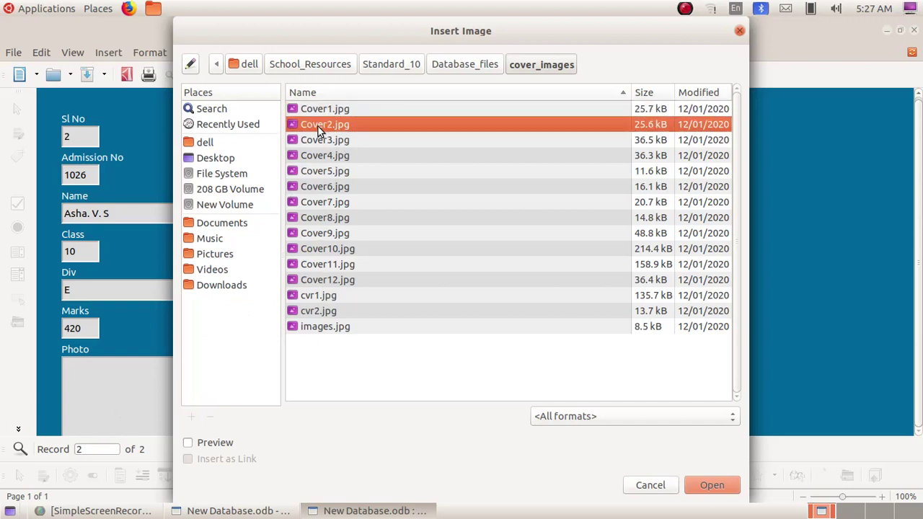
pyautogui.click(714, 486)
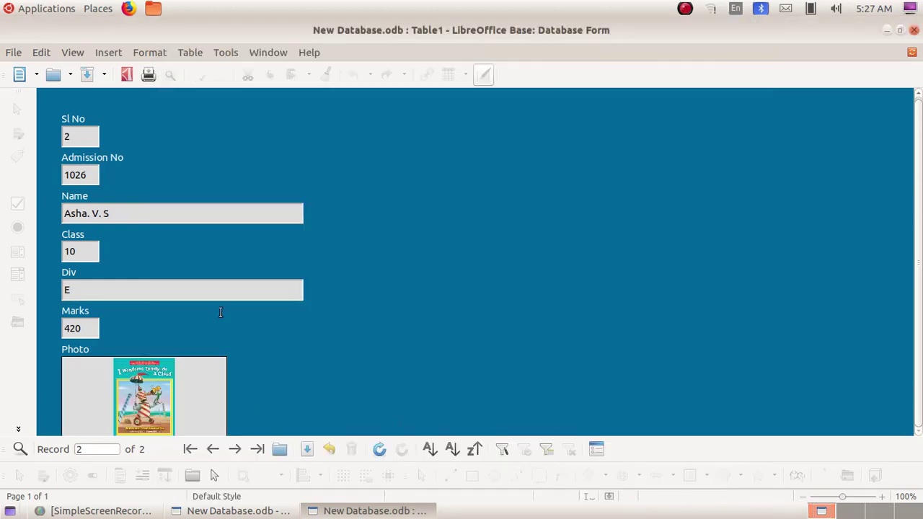